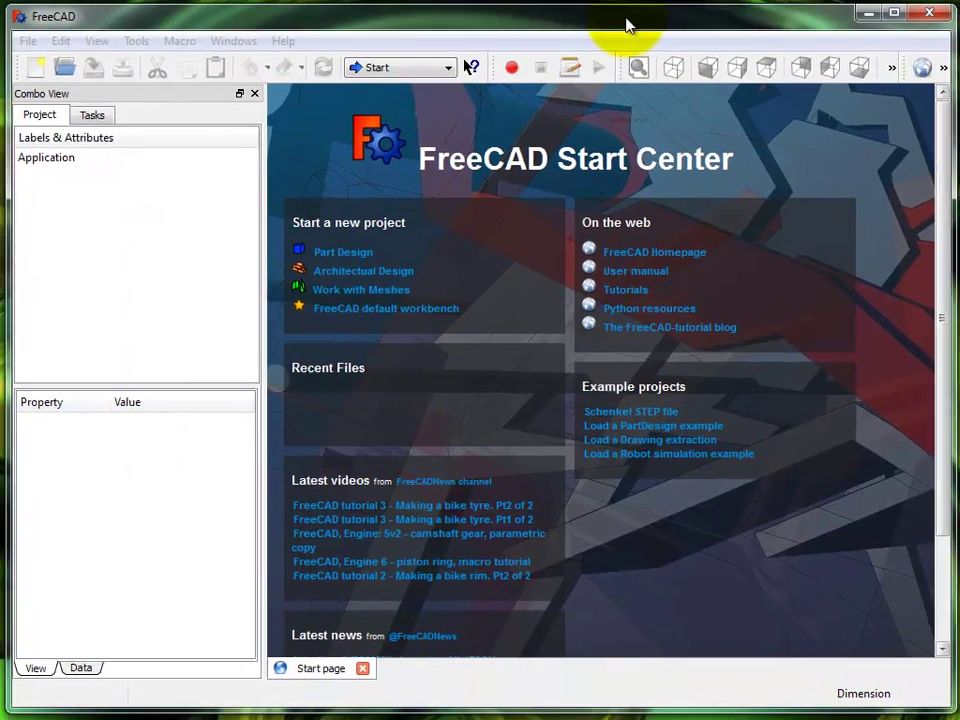
Create a new empty document, close the Start page, and switch to the Part Design workbench
click(621, 26)
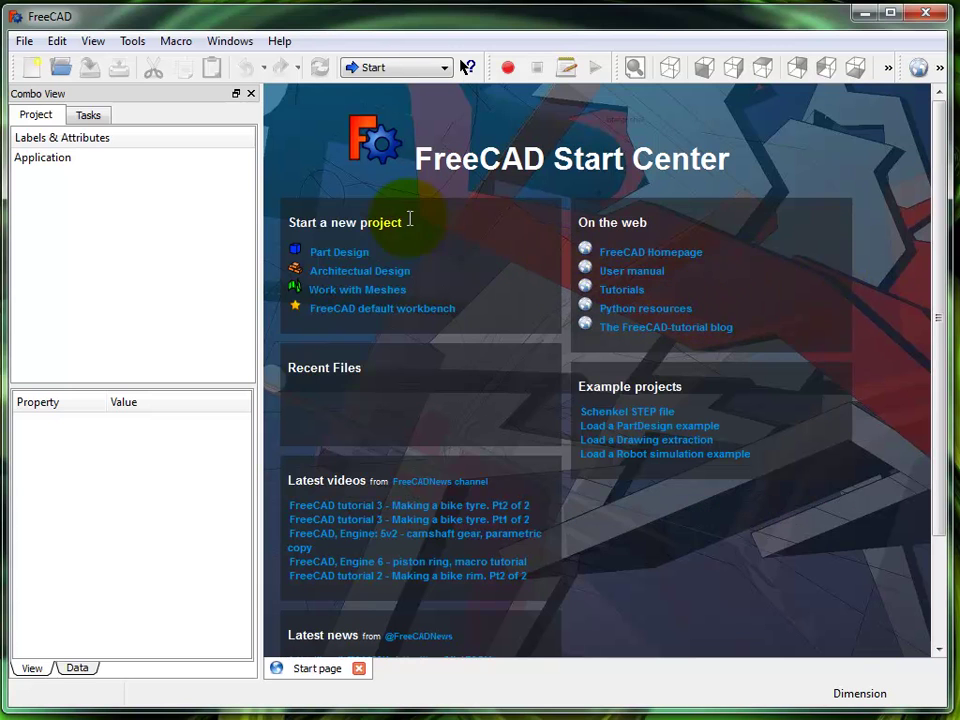
click(28, 72)
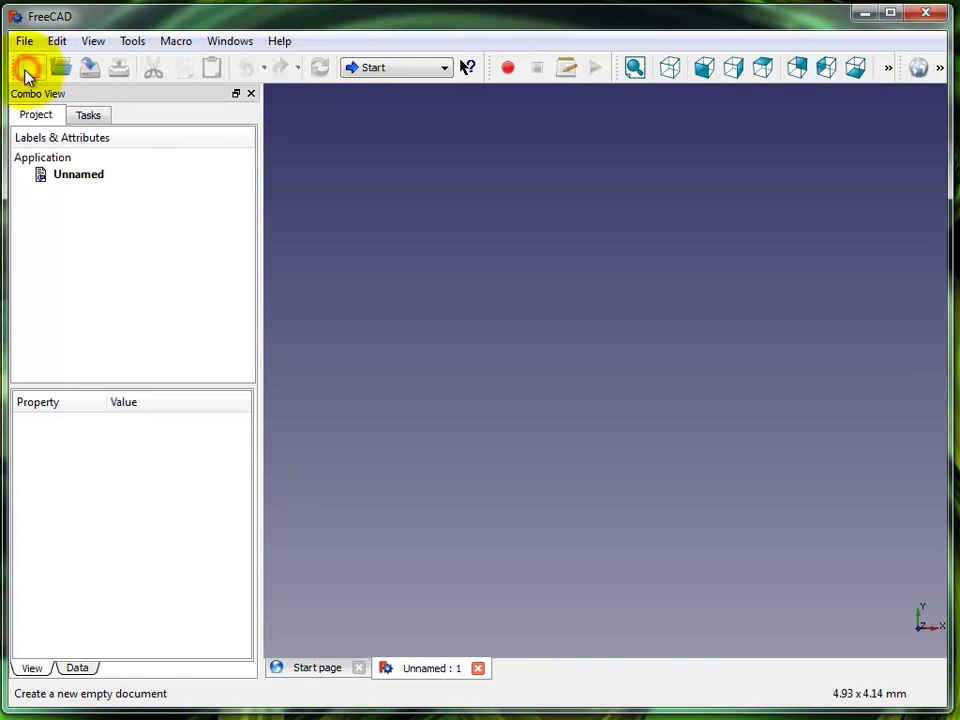
click(358, 668)
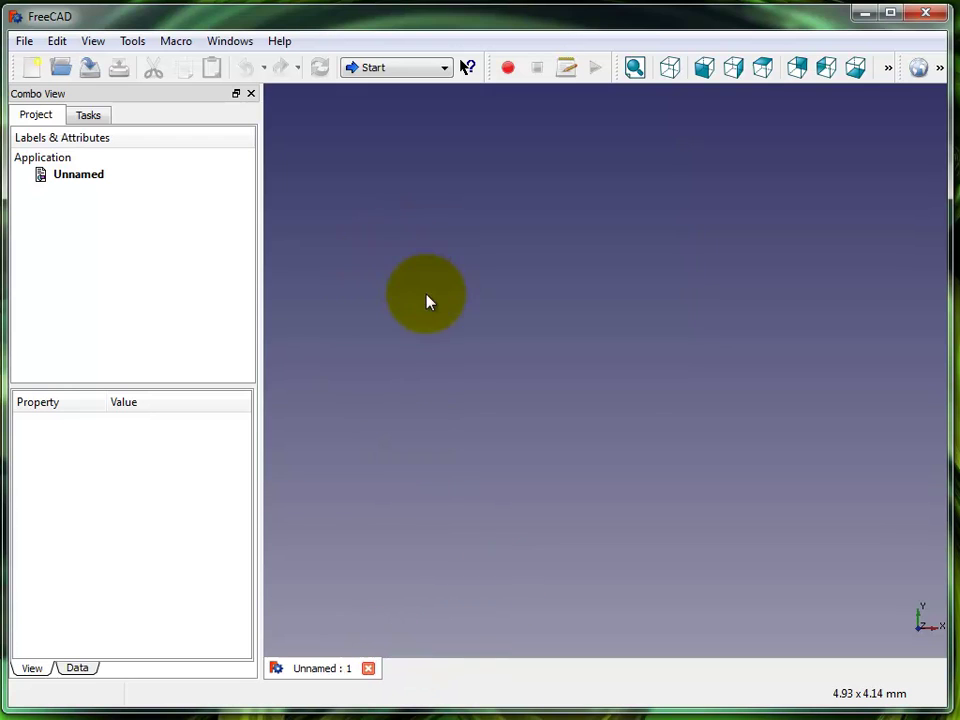
click(444, 67)
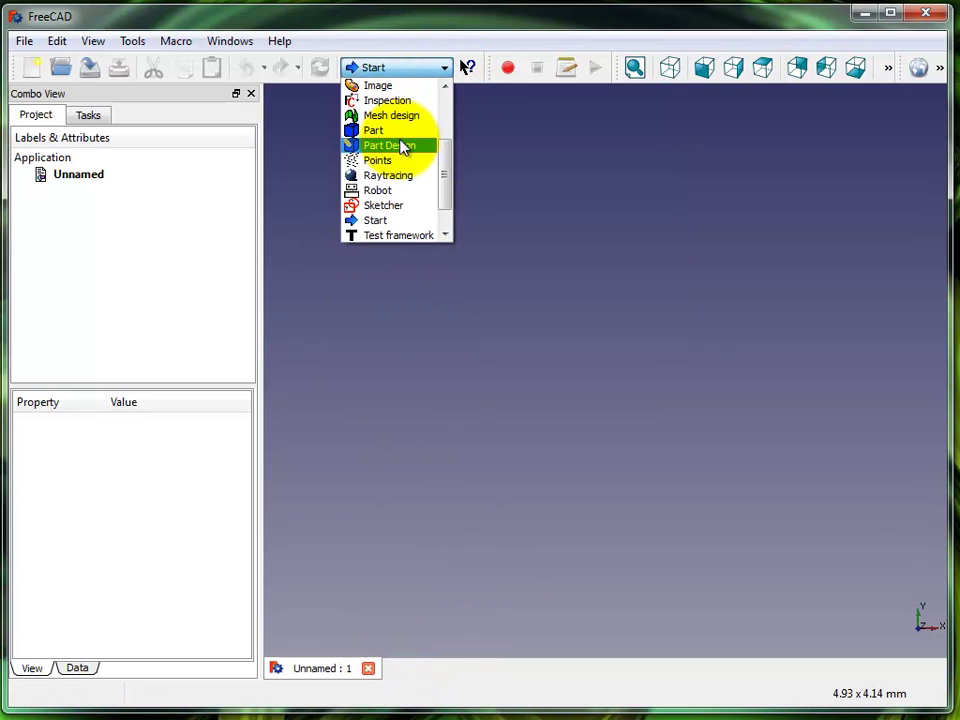
click(400, 146)
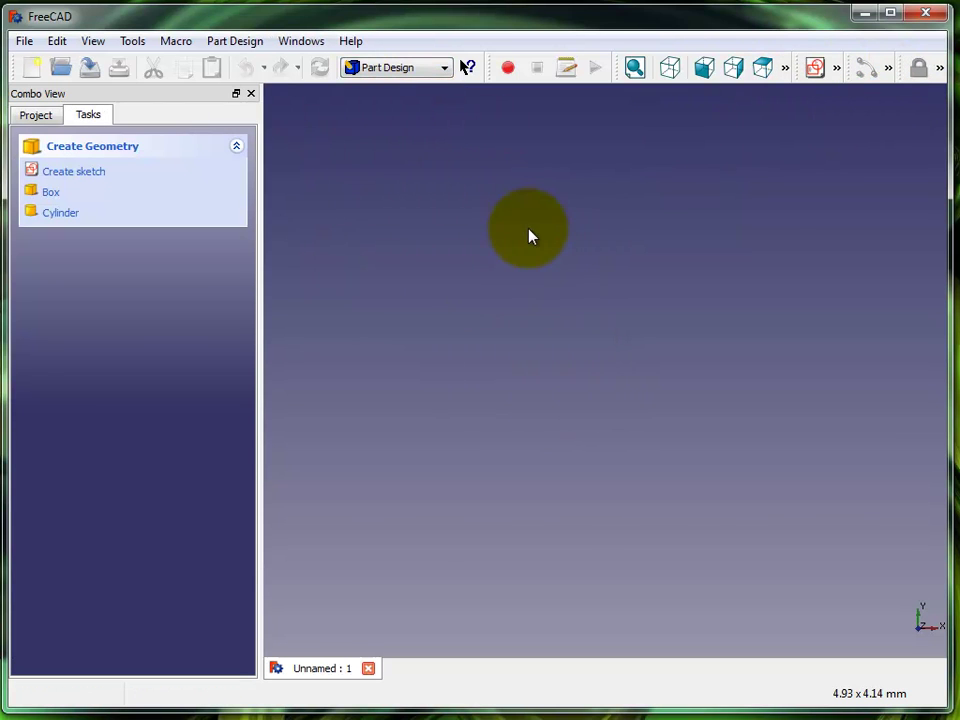
click(838, 70)
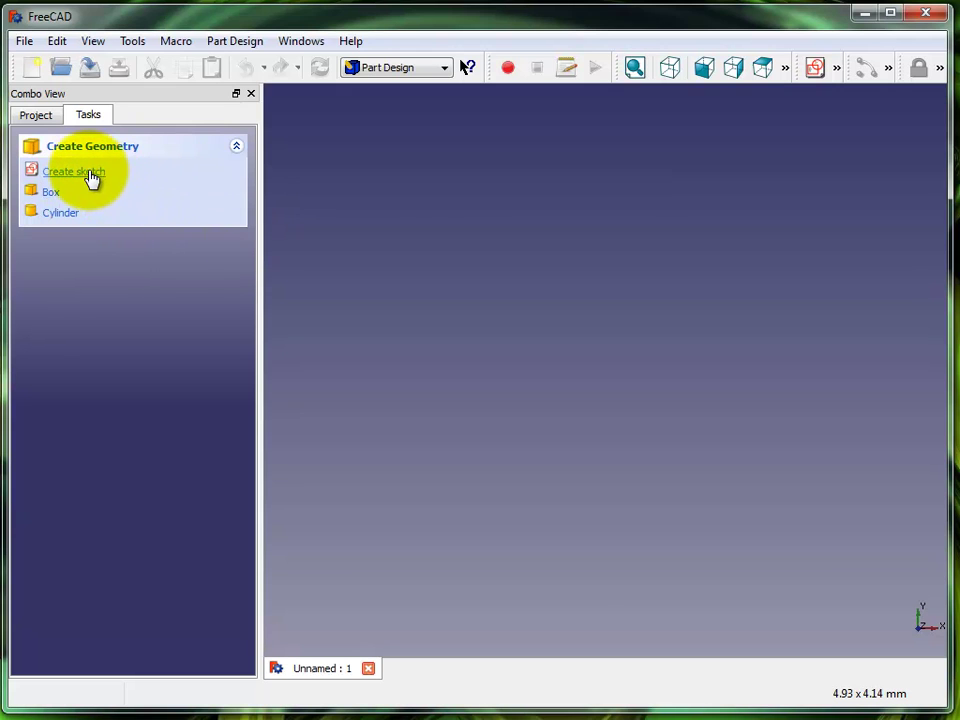
Create a new sketch on the XY plane with grid snapping enabled
click(91, 175)
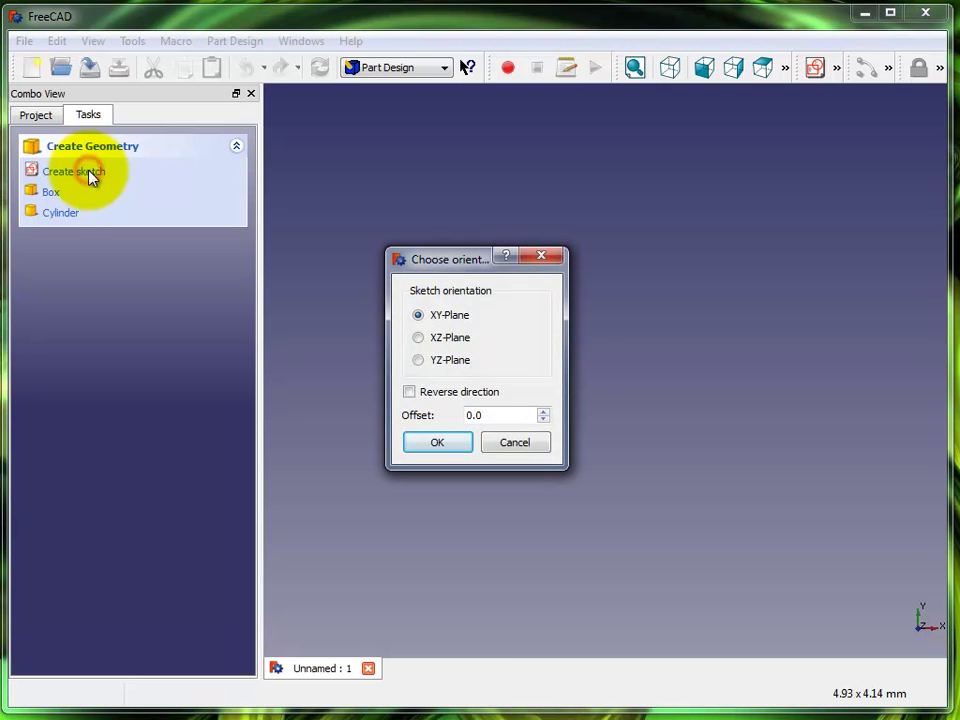
click(442, 444)
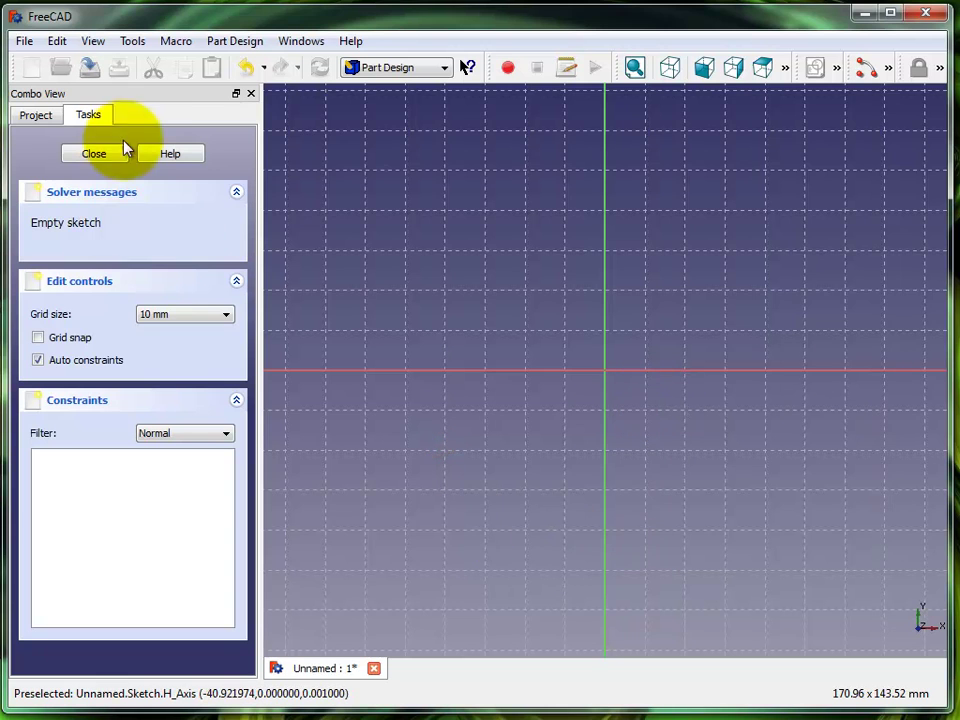
click(38, 337)
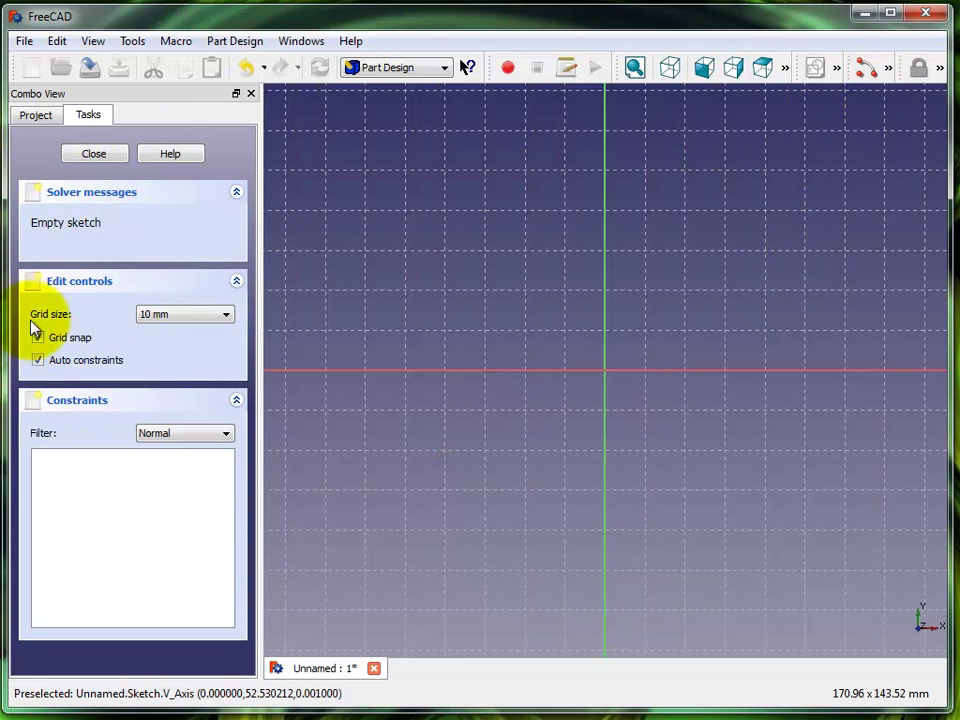
click(838, 77)
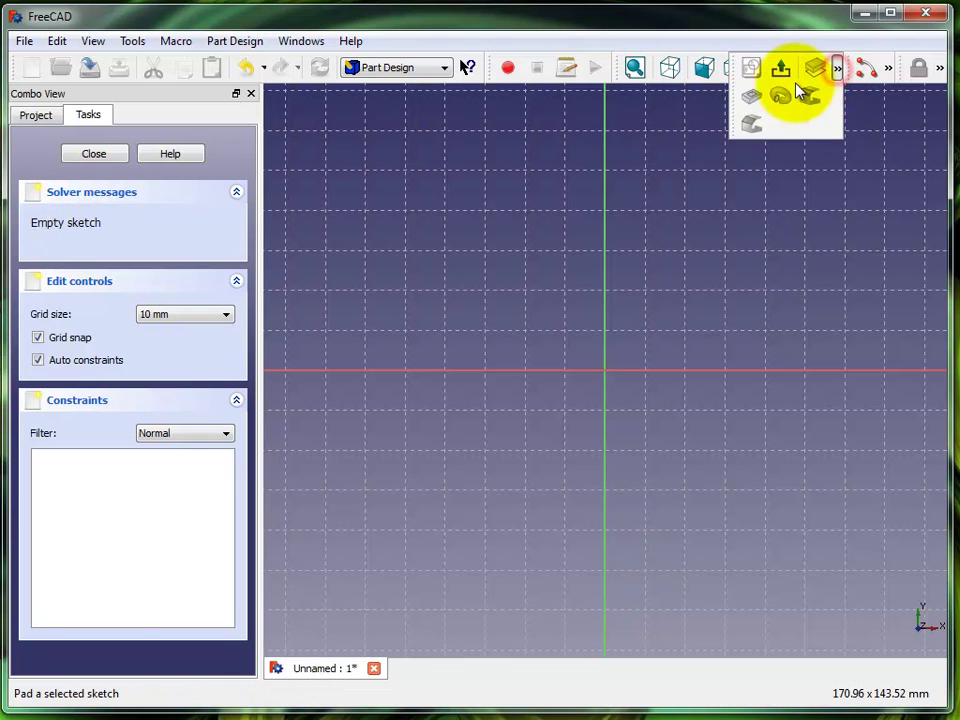
click(890, 72)
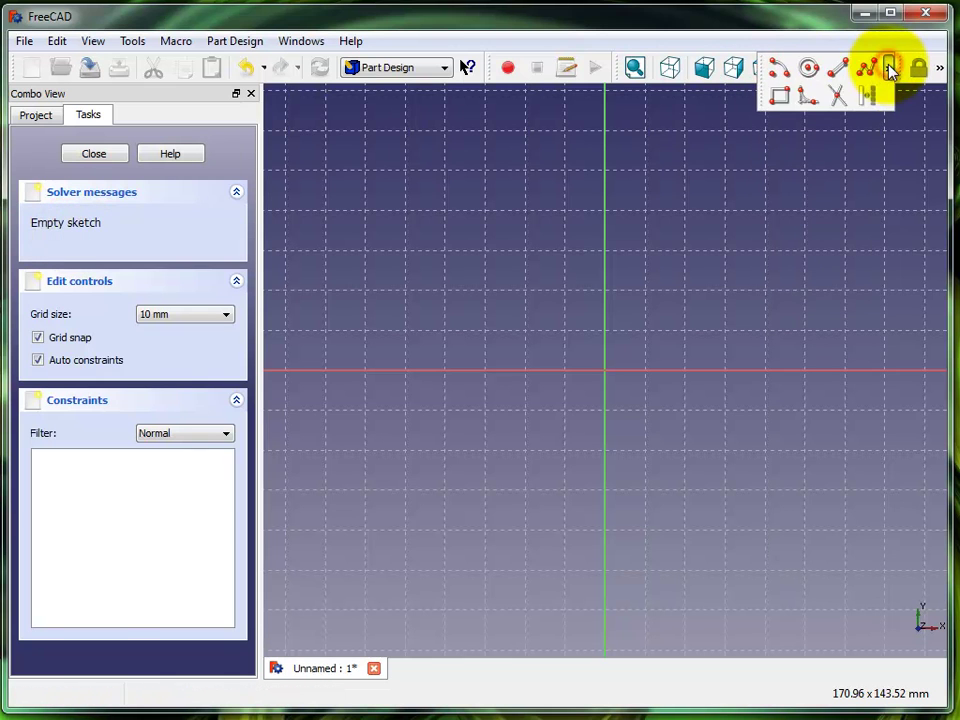
Draw an 80 × 30 rectangle from the origin to the point (80, 30)
click(780, 95)
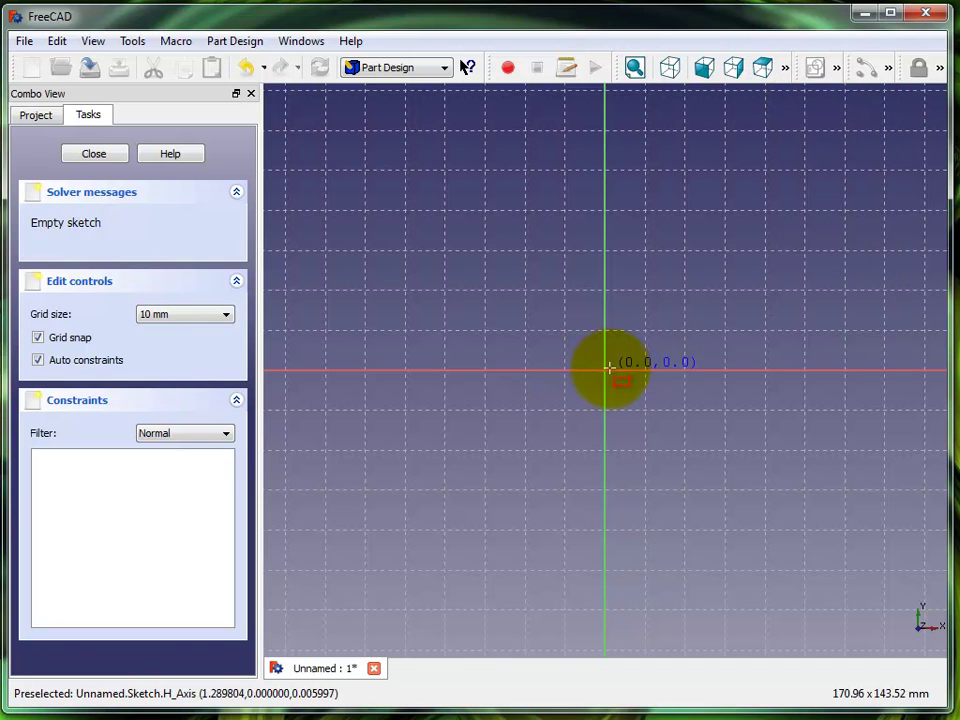
click(606, 372)
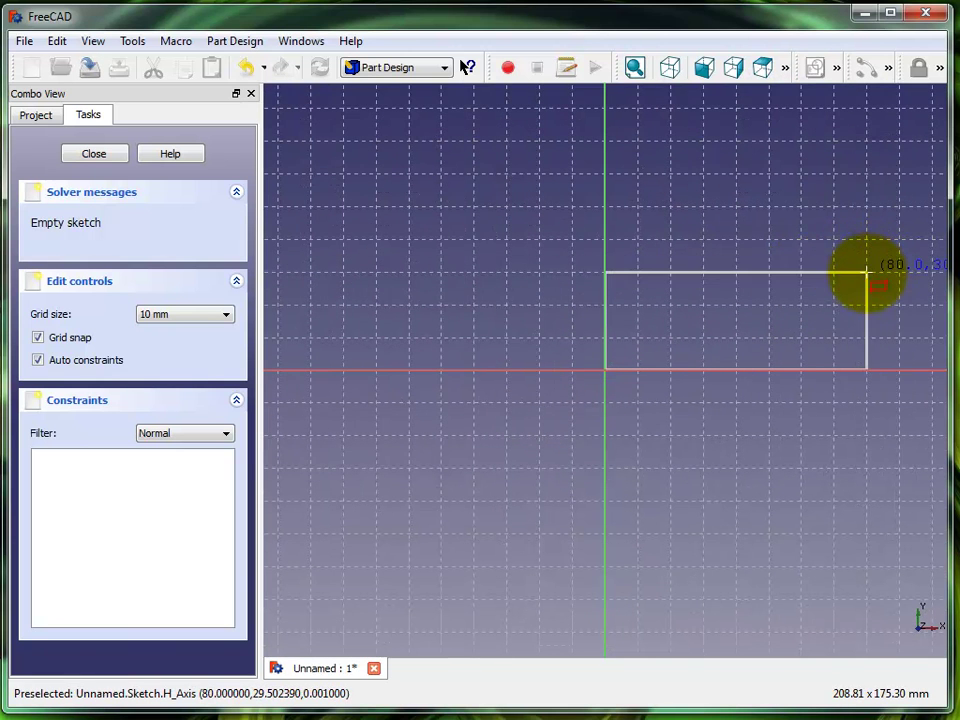
click(867, 272)
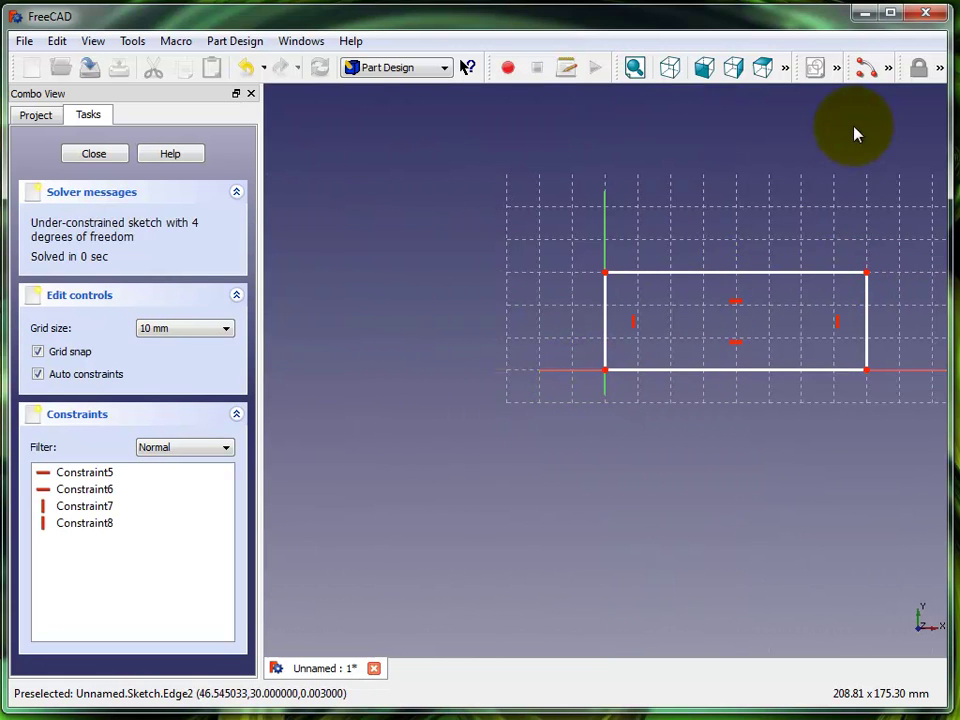
Lock the rectangle's origin corner and constrain its left edge height to 30 mm
click(606, 374)
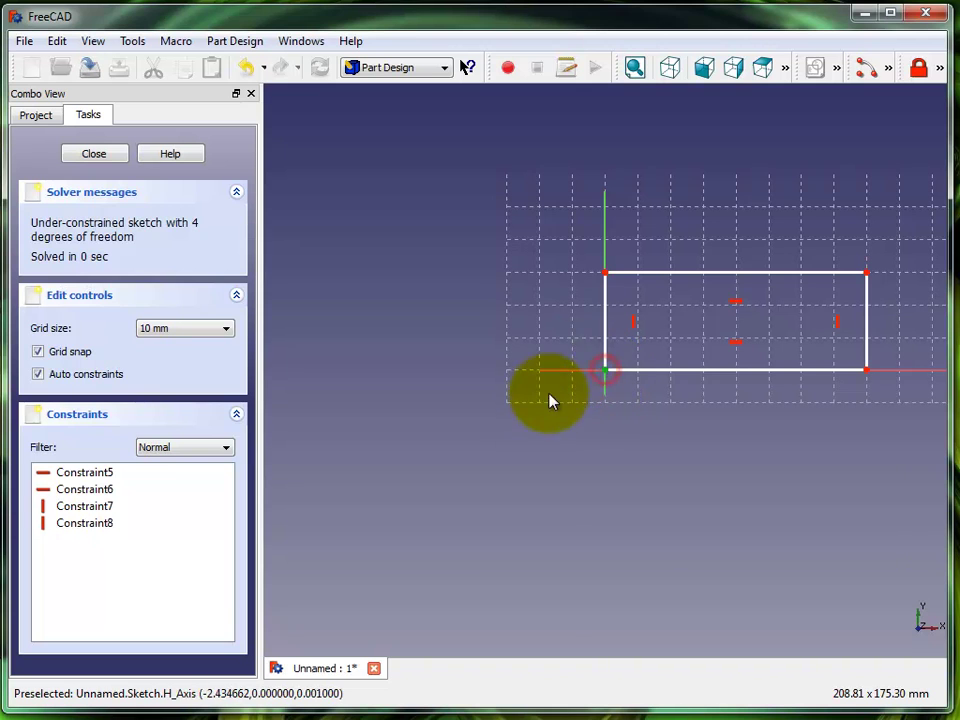
click(918, 69)
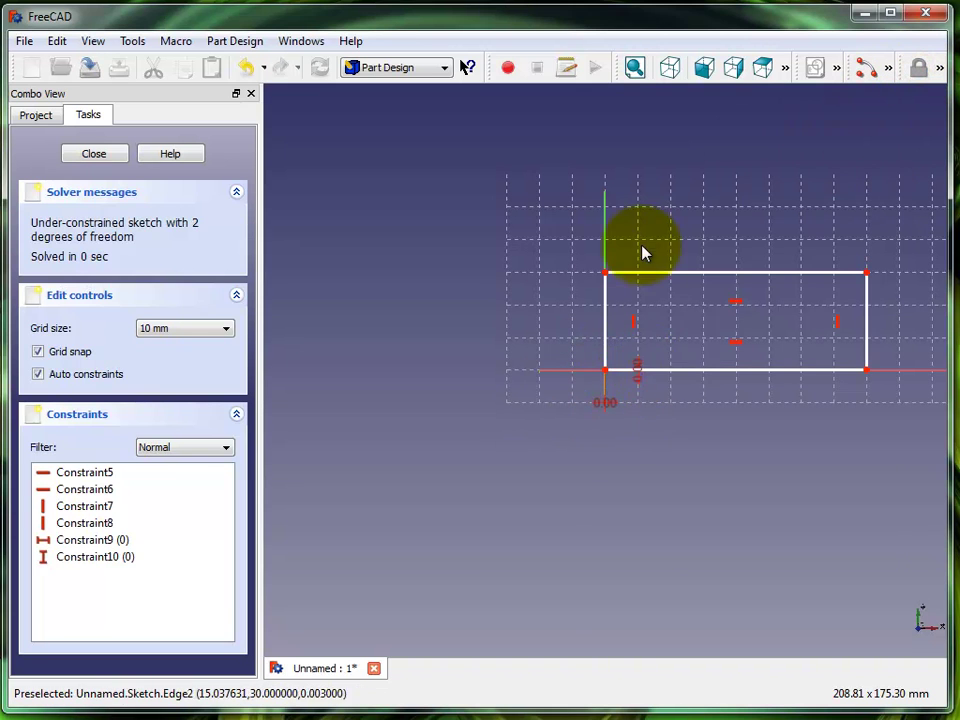
click(606, 322)
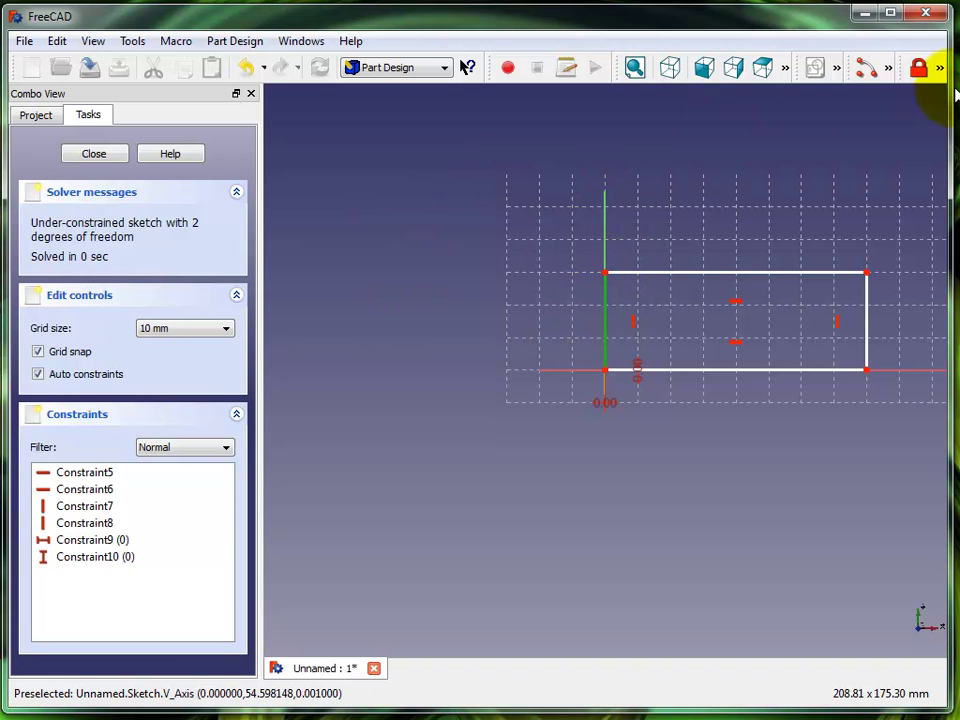
click(939, 67)
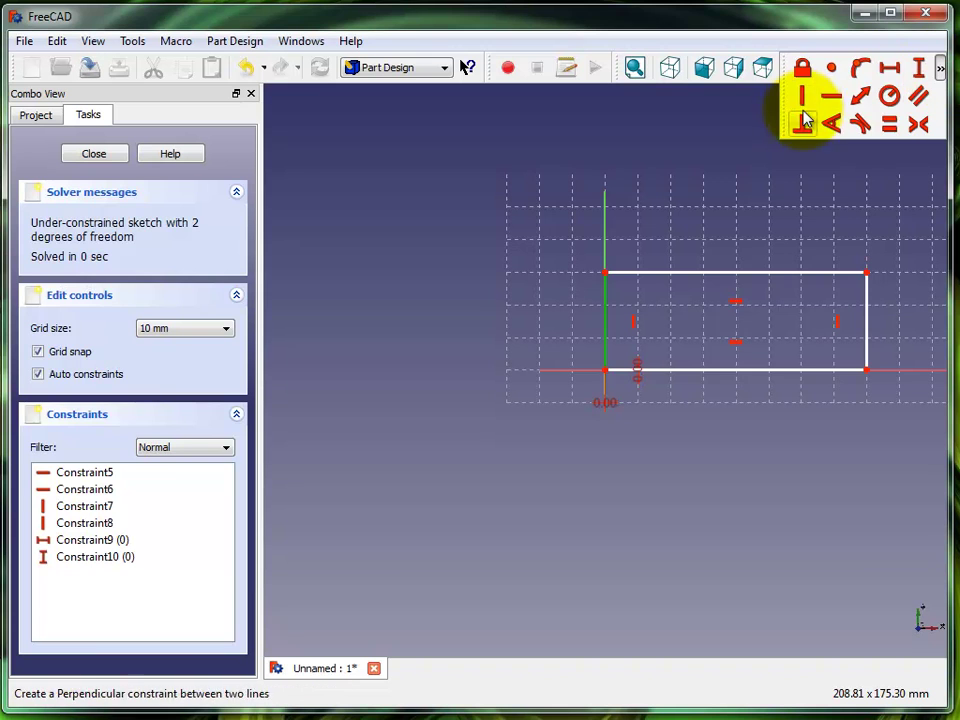
click(920, 68)
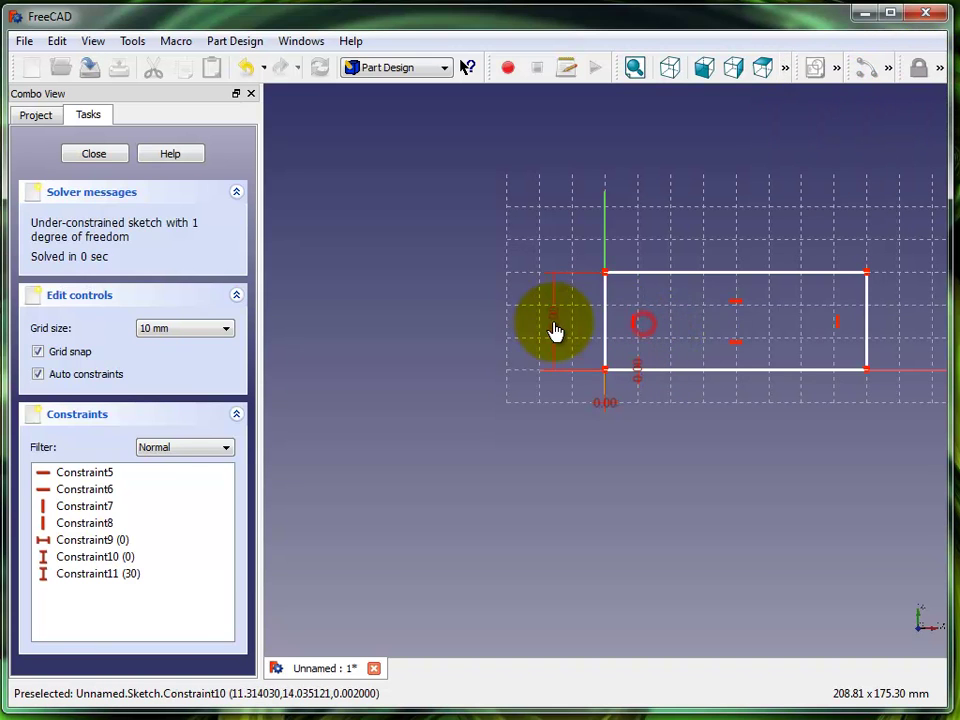
scroll(620, 352, down, 1)
scroll(645, 358, up, 2)
scroll(648, 365, up, 3)
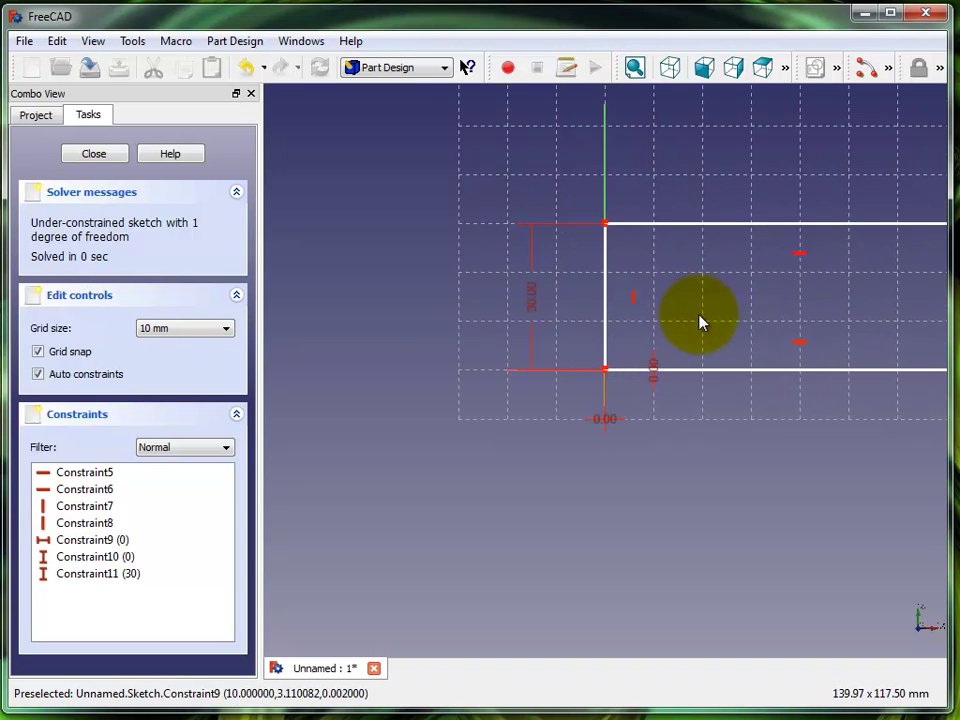
mouse_move(727, 308)
middle_down()
mouse_move(501, 381)
mouse_move(579, 392)
middle_up()
scroll(579, 392, down, 1)
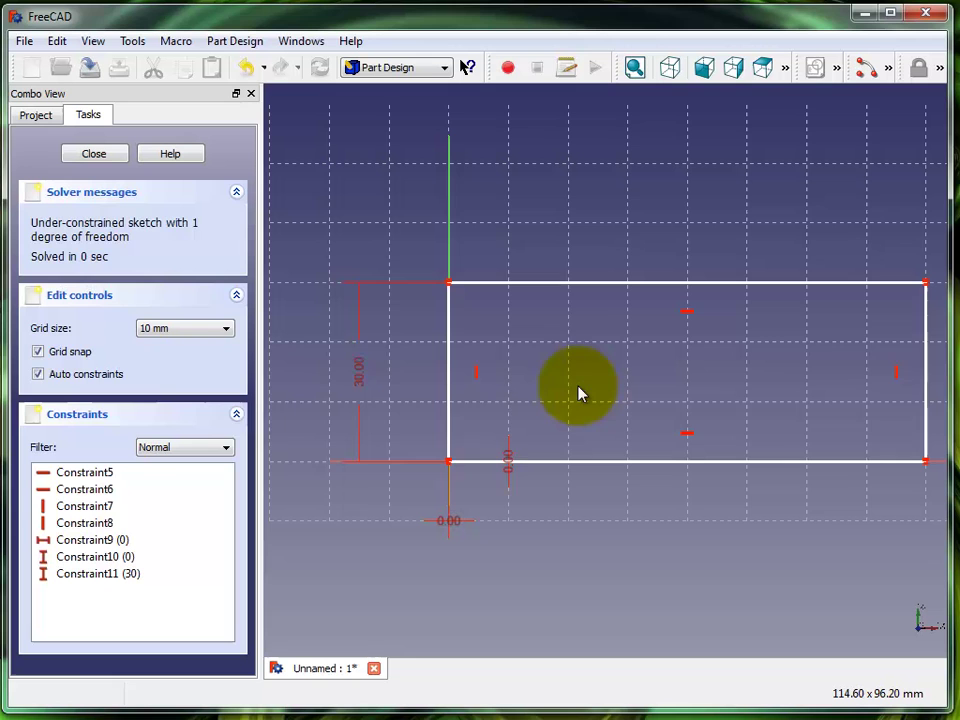
double_click(360, 388)
click(345, 432)
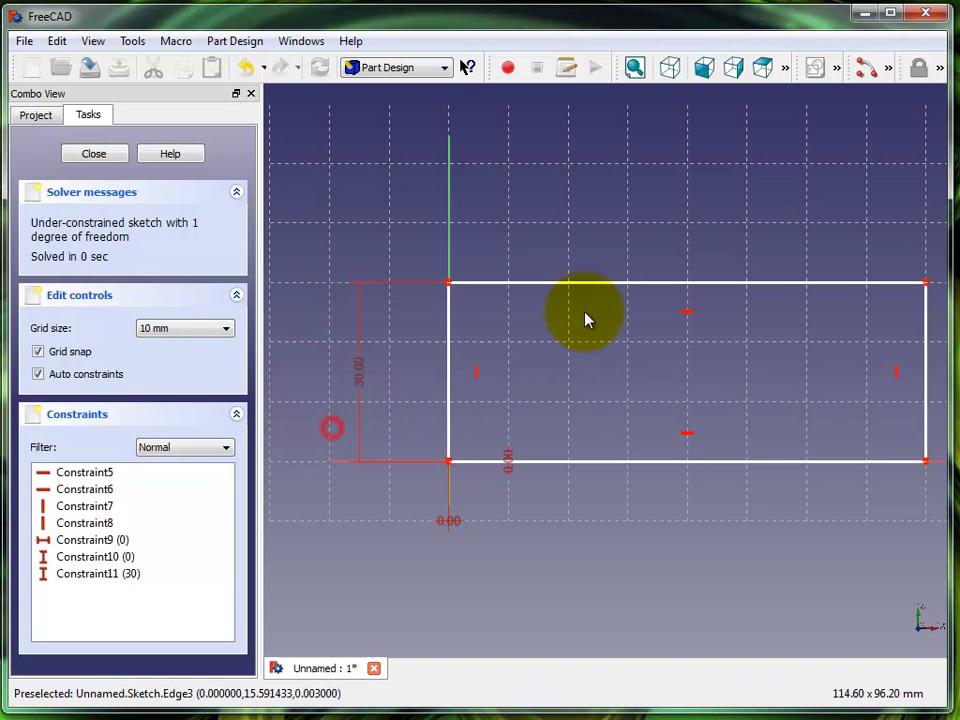
Constrain the rectangle's bottom edge width to 80 mm
click(889, 69)
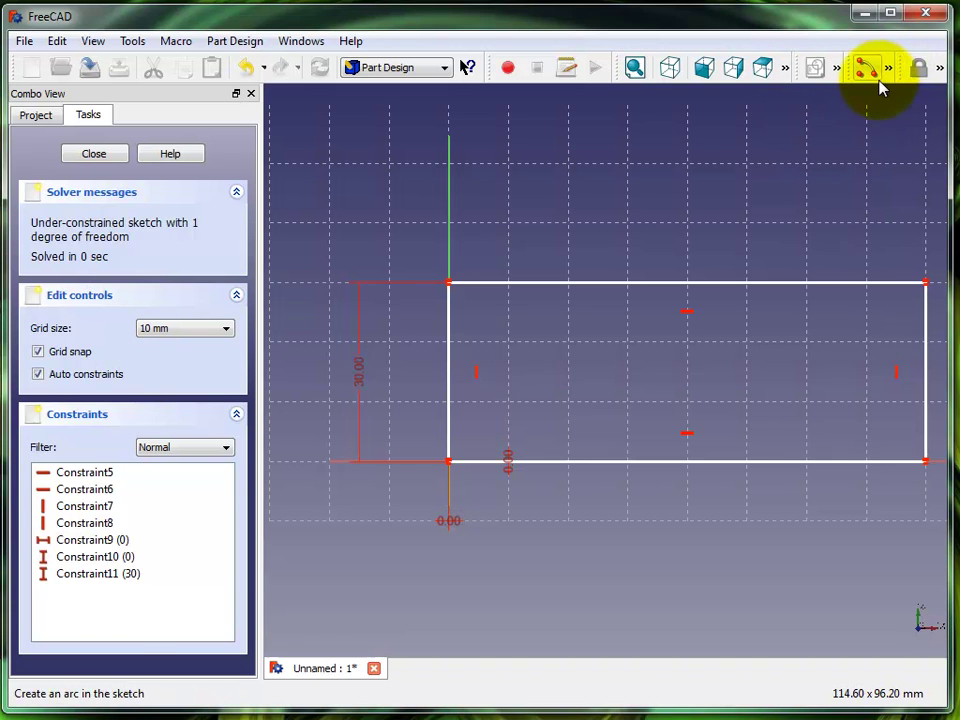
click(651, 463)
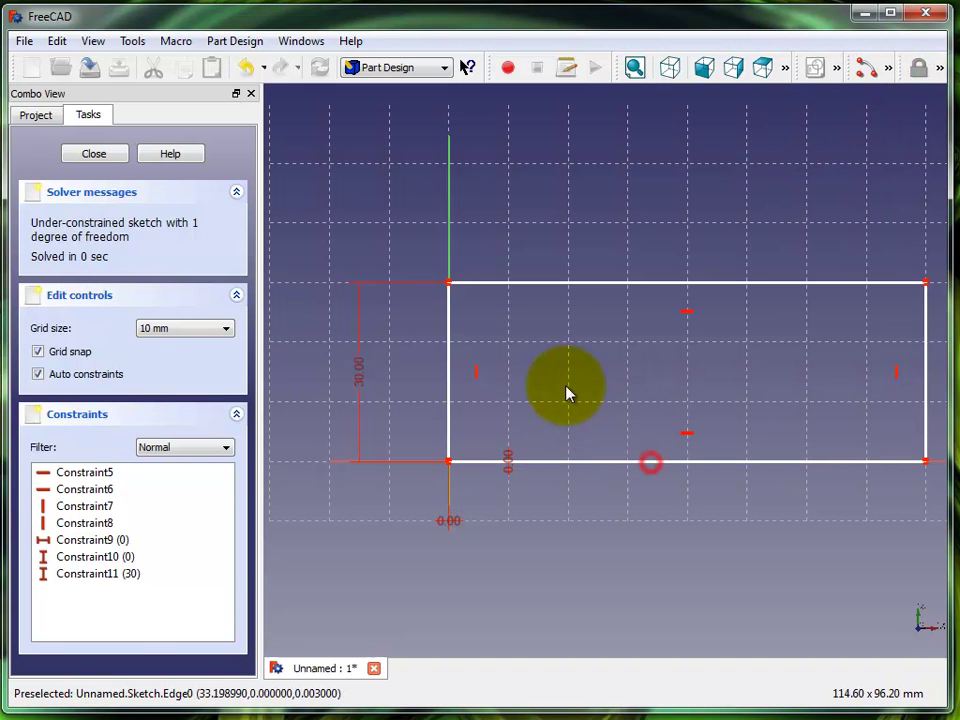
click(669, 462)
click(940, 70)
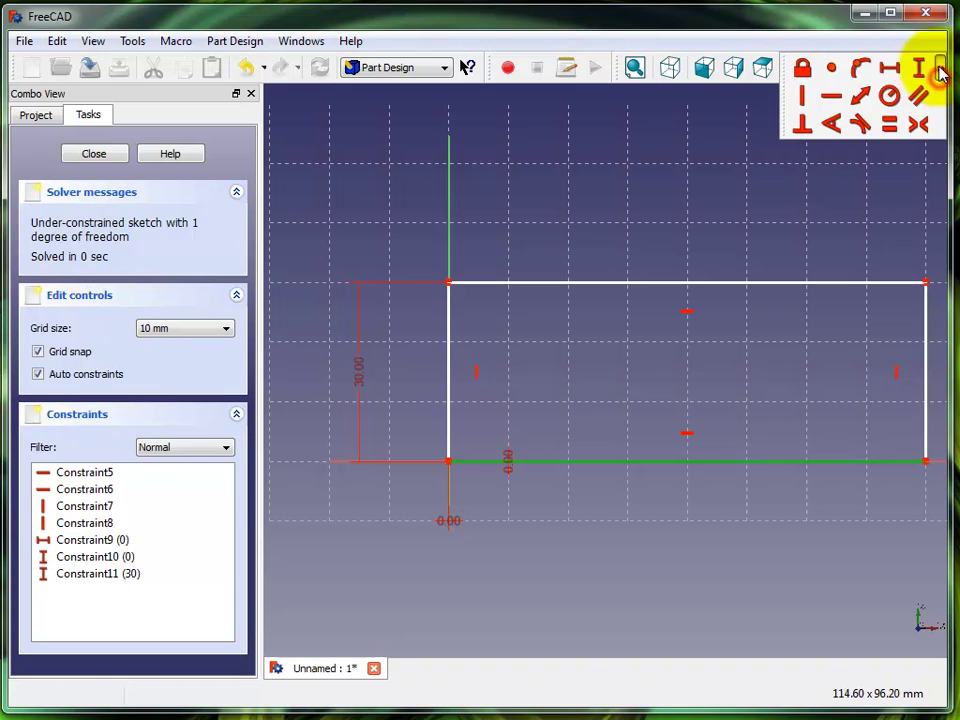
click(868, 70)
drag(687, 425, 652, 540)
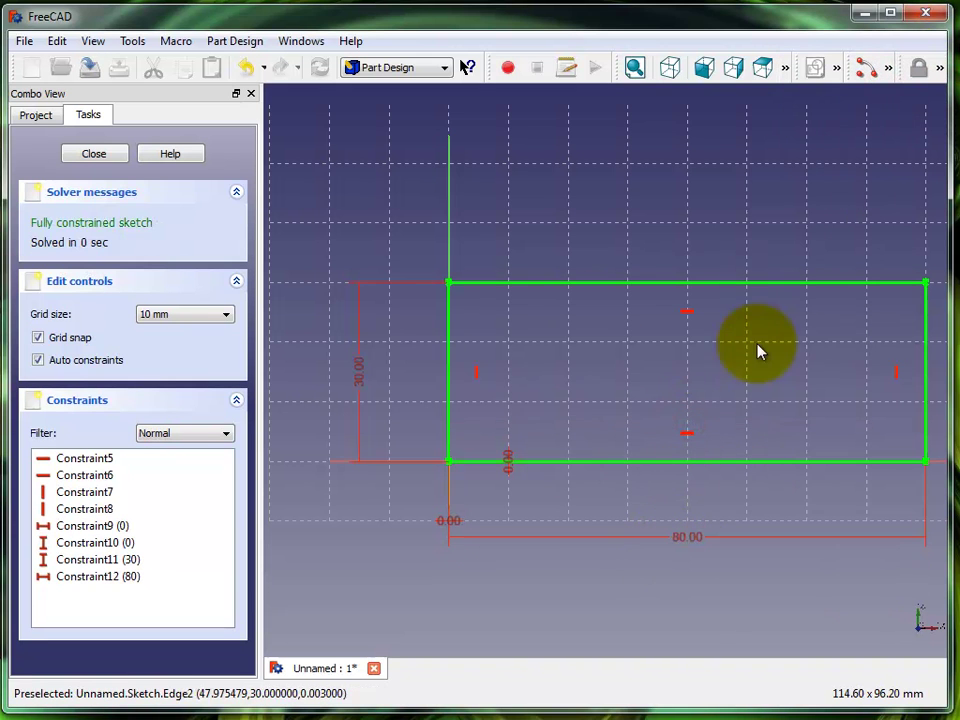
double_click(692, 545)
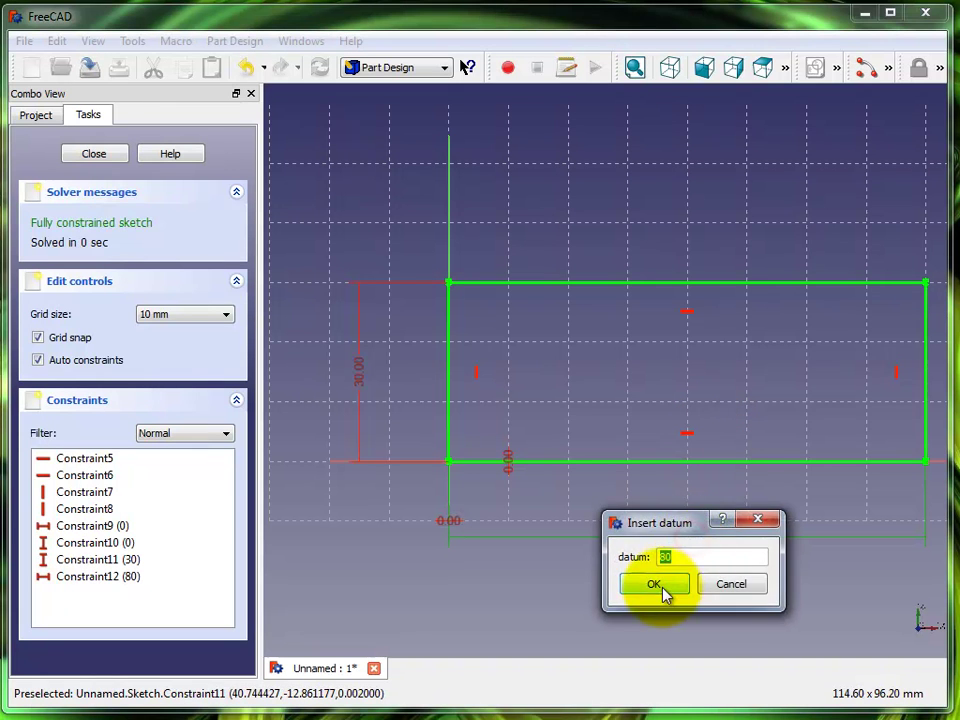
click(665, 588)
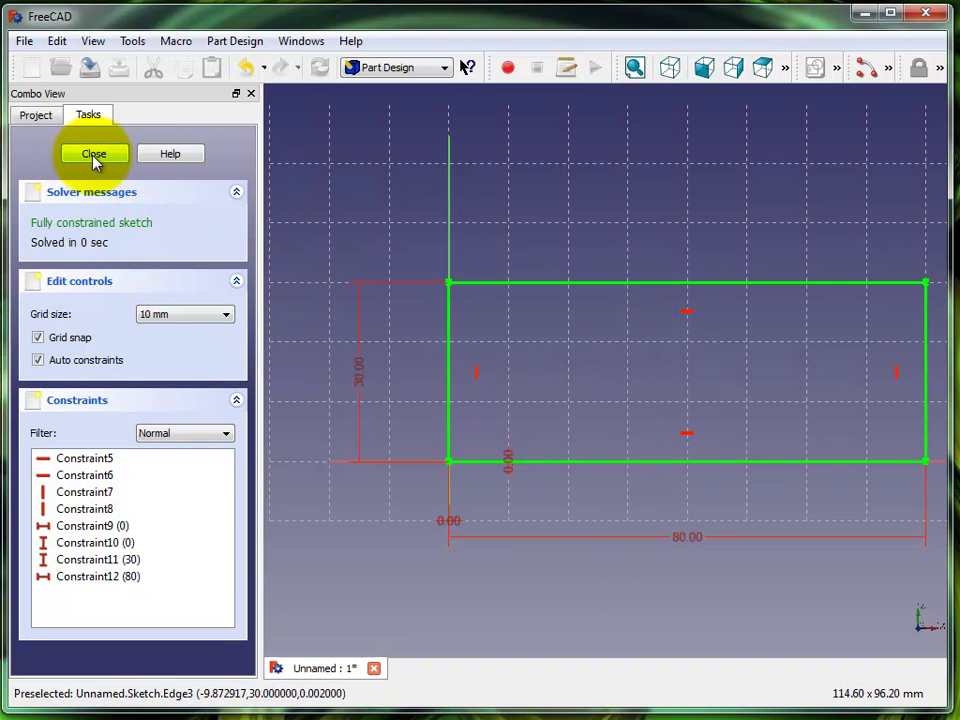
Close the fully constrained sketch and pad it into a 10 mm block
click(888, 67)
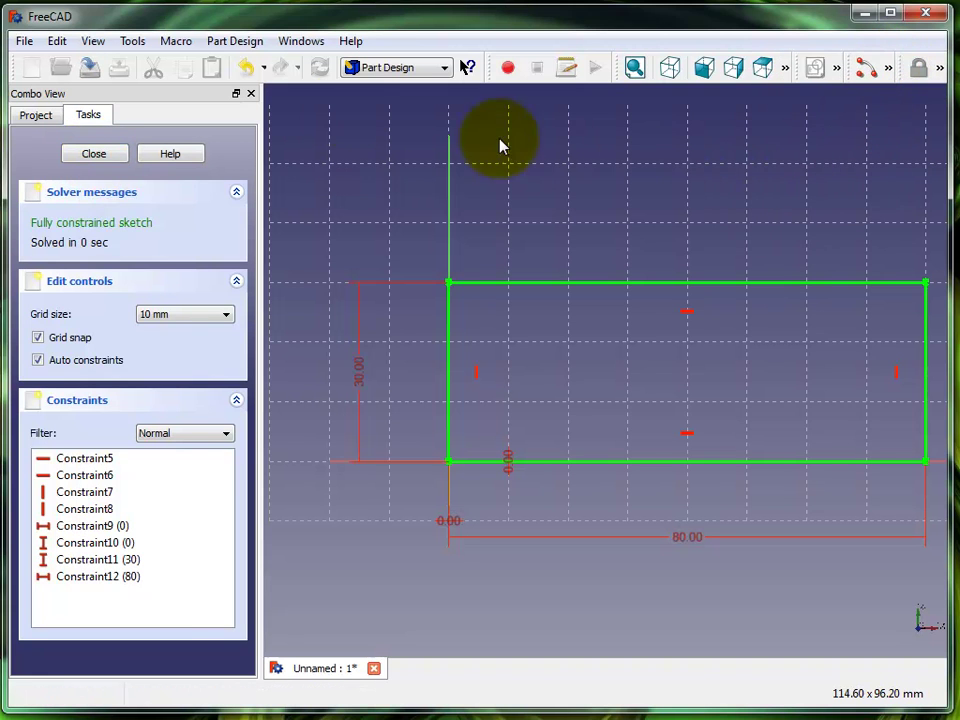
click(96, 155)
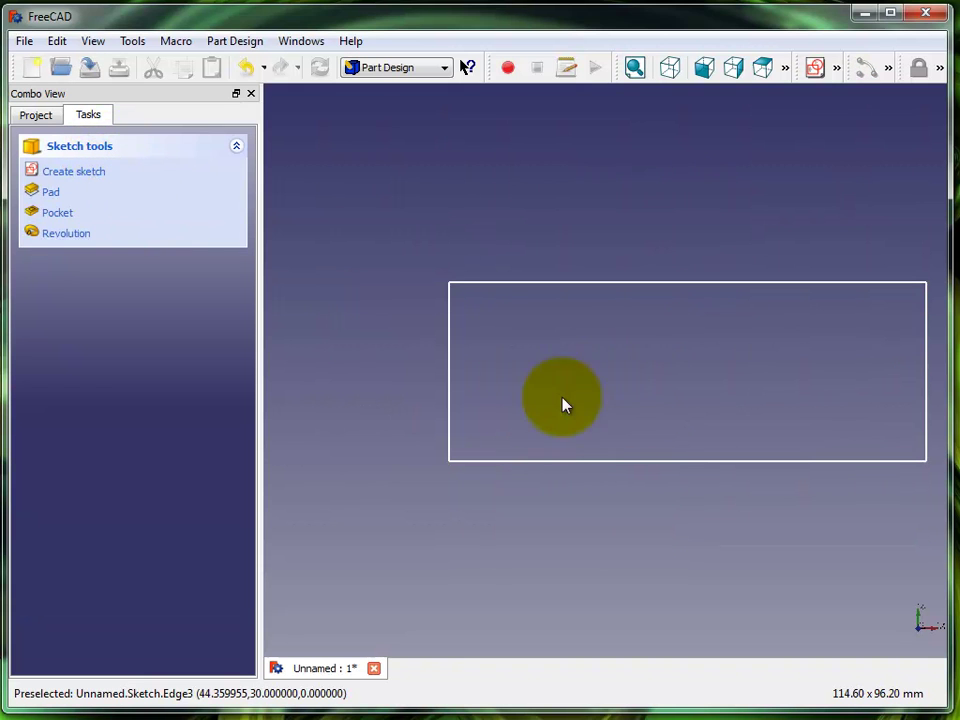
mouse_move(600, 300)
middle_down()
mouse_move(720, 272)
mouse_move(767, 186)
mouse_move(816, 133)
mouse_move(474, 420)
mouse_move(617, 336)
middle_up()
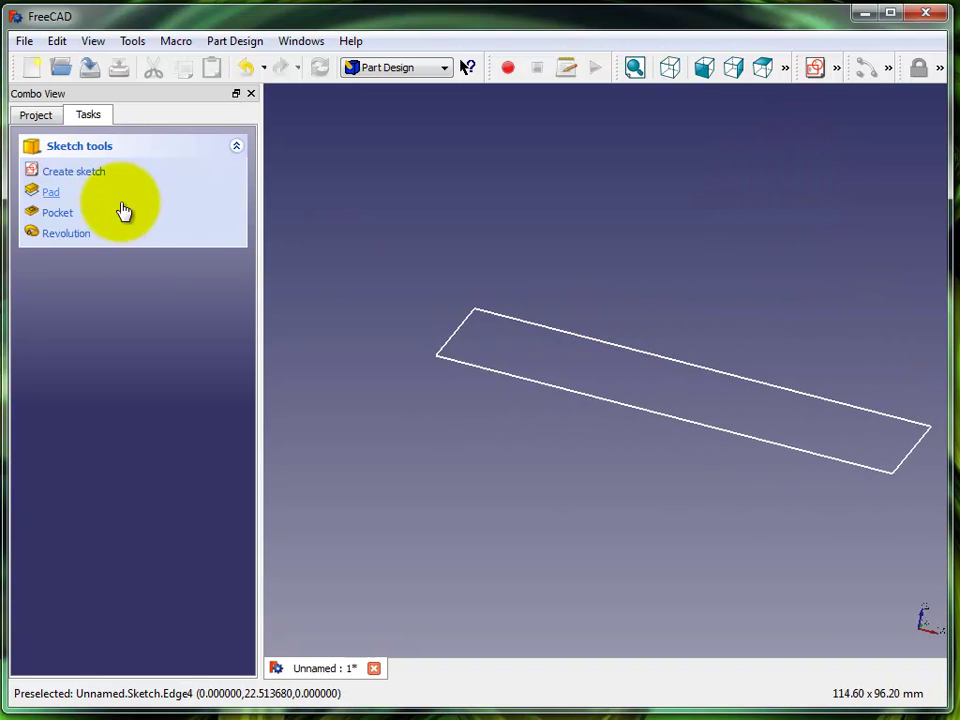
click(52, 193)
Raise the pad length to 20 mm and confirm the pad
mouse_move(403, 294)
middle_down()
mouse_move(828, 390)
mouse_move(675, 326)
mouse_move(386, 386)
middle_up()
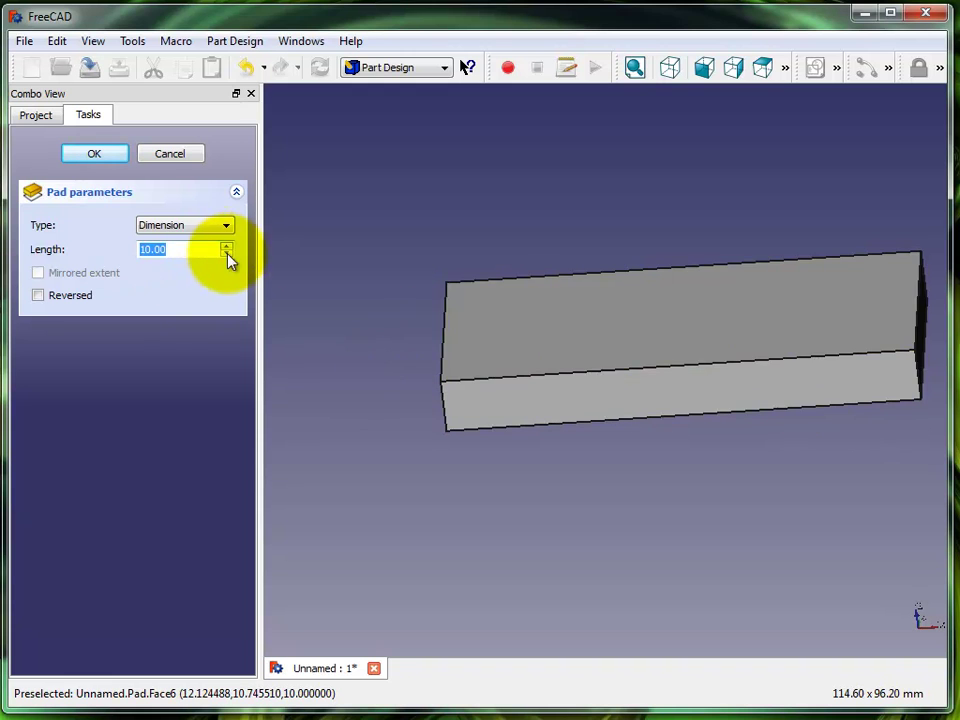
click(229, 248)
click(229, 248)
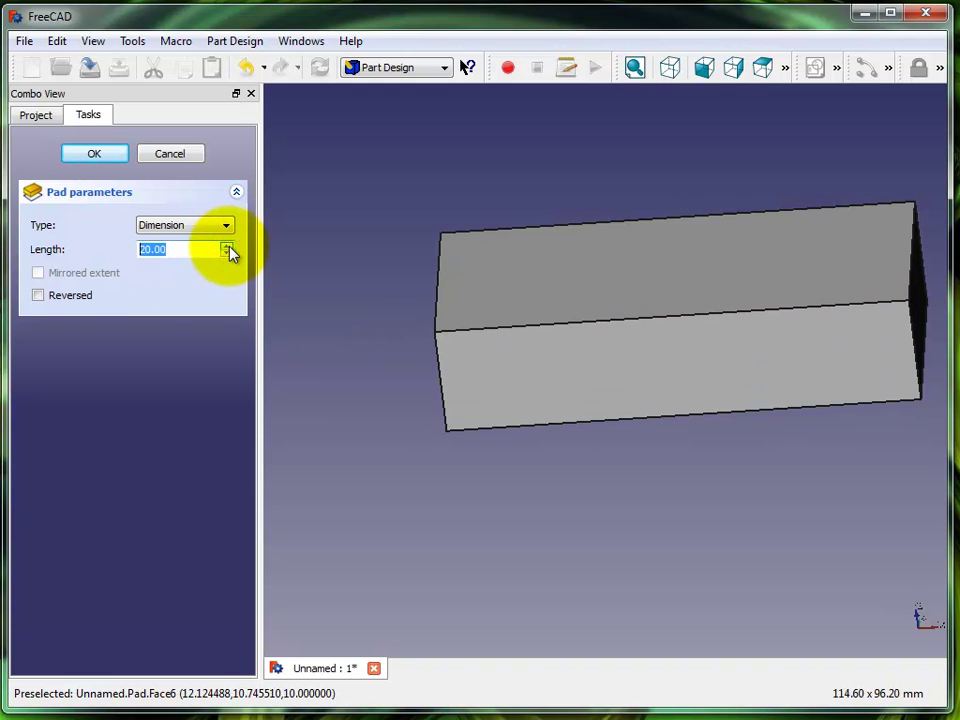
middle_drag(669, 375, 636, 332)
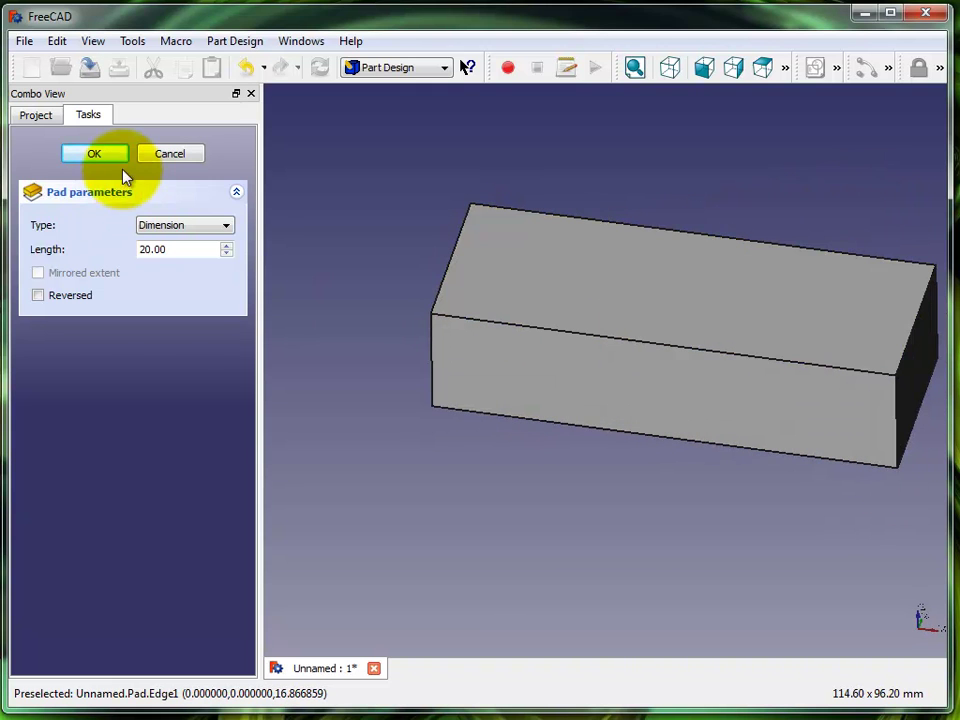
click(94, 155)
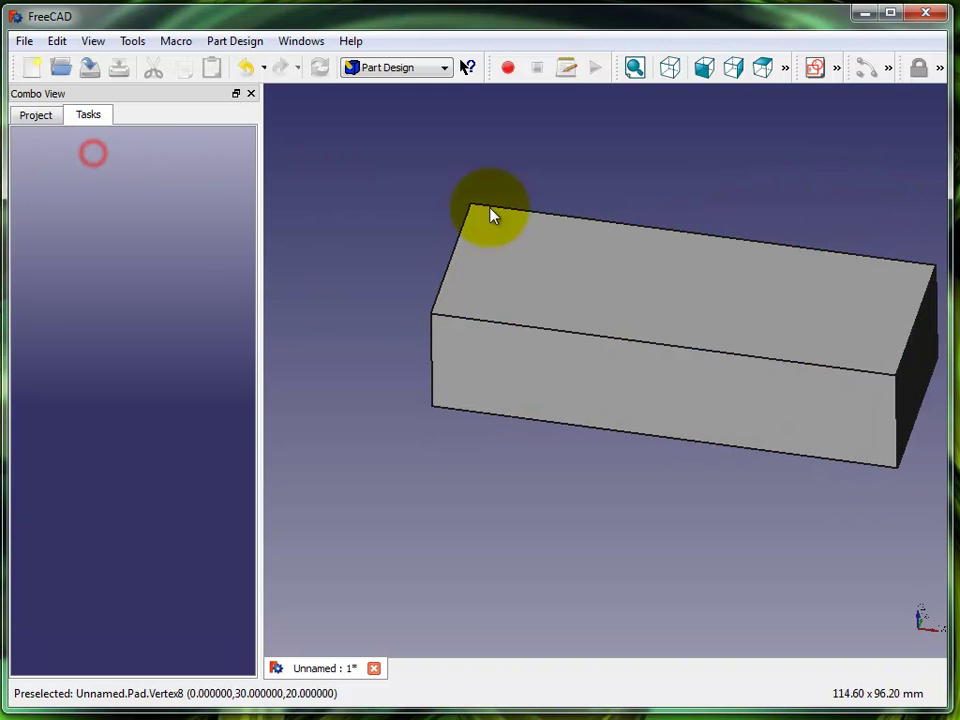
Orbit the view around the block to bring its top face into view
middle_drag(585, 294, 557, 489)
mouse_move(649, 407)
middle_down()
mouse_move(456, 379)
mouse_move(553, 272)
mouse_move(542, 568)
mouse_move(536, 424)
mouse_move(660, 219)
mouse_move(783, 414)
mouse_move(489, 574)
mouse_move(632, 407)
mouse_move(671, 418)
mouse_move(663, 415)
middle_up()
middle_drag(523, 394, 840, 343)
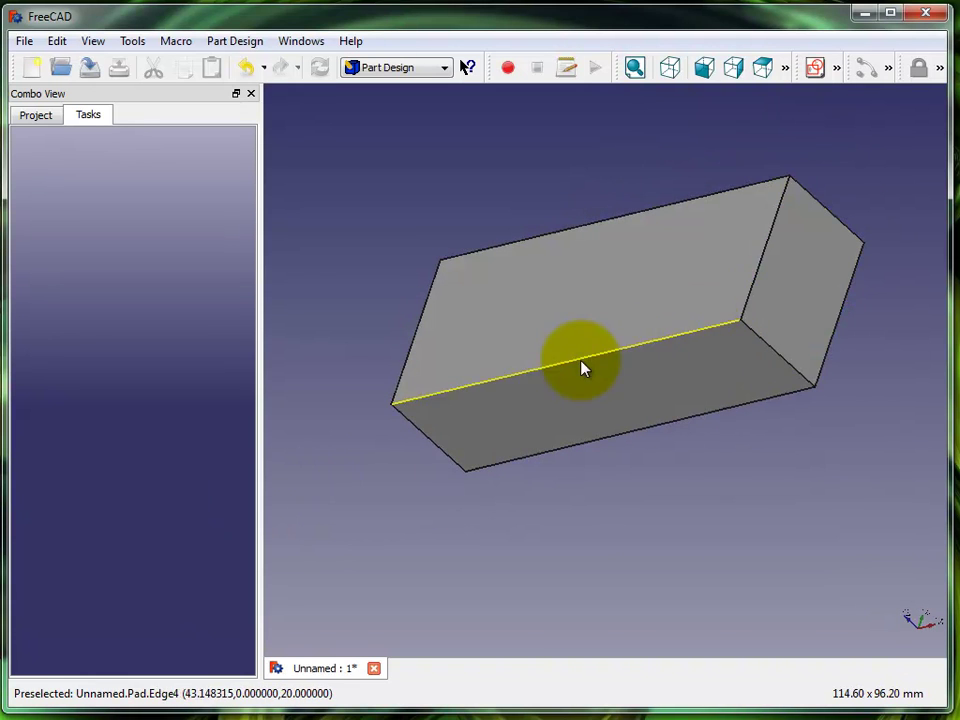
mouse_move(641, 336)
middle_down()
mouse_move(765, 557)
mouse_move(407, 369)
mouse_move(424, 101)
mouse_move(636, 324)
middle_up()
Select the block's top face, create Sketch001 on it, and frame the face
click(636, 292)
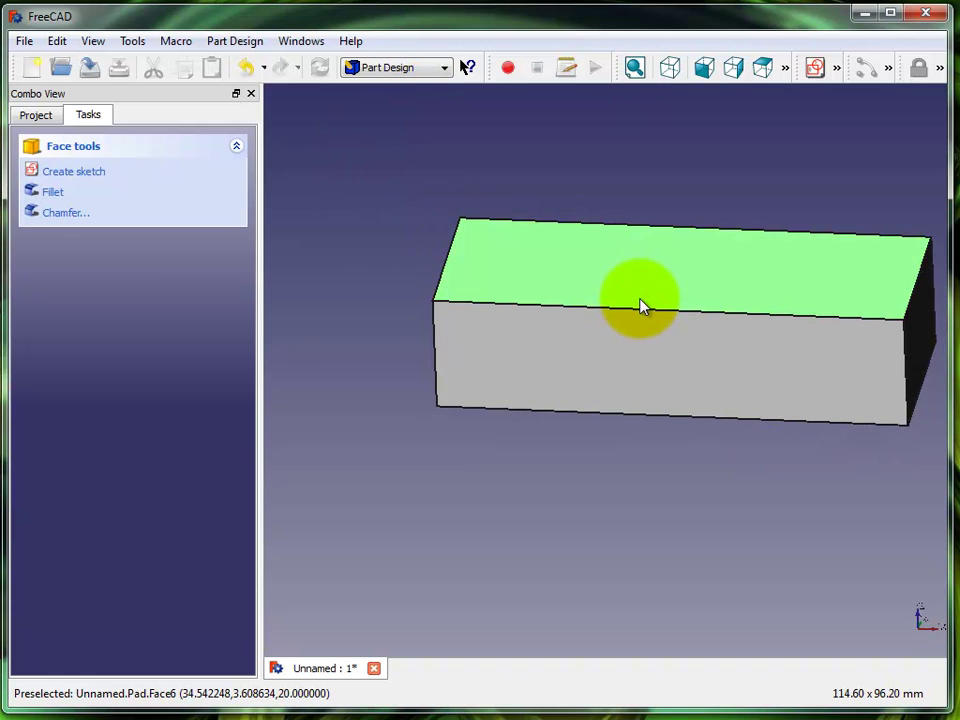
click(73, 176)
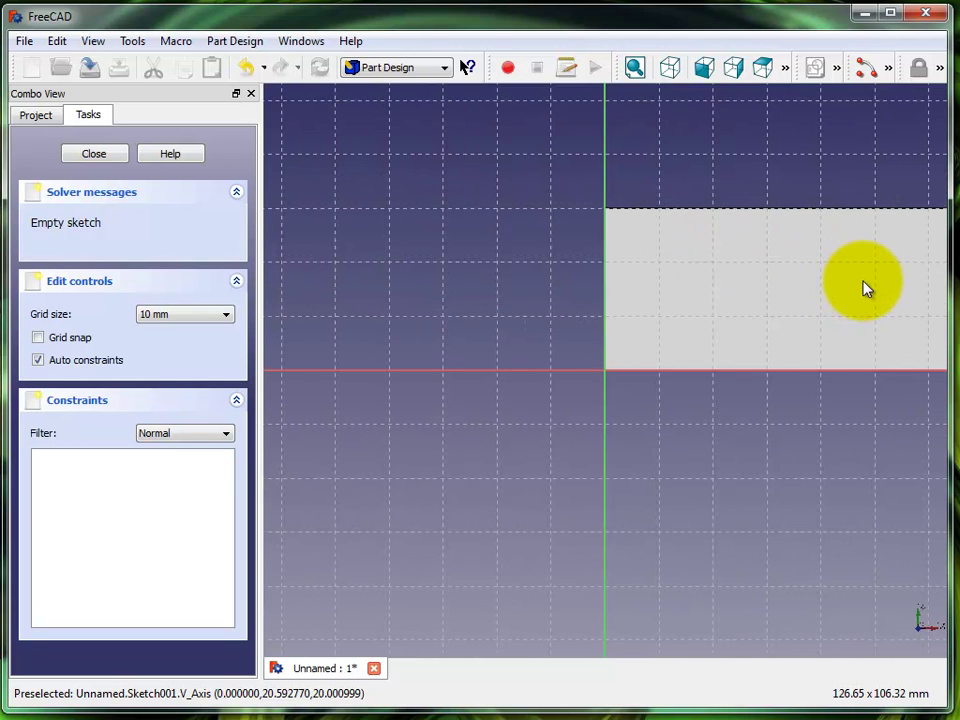
mouse_move(864, 287)
middle_down()
mouse_move(746, 335)
mouse_move(690, 381)
mouse_move(692, 369)
middle_up()
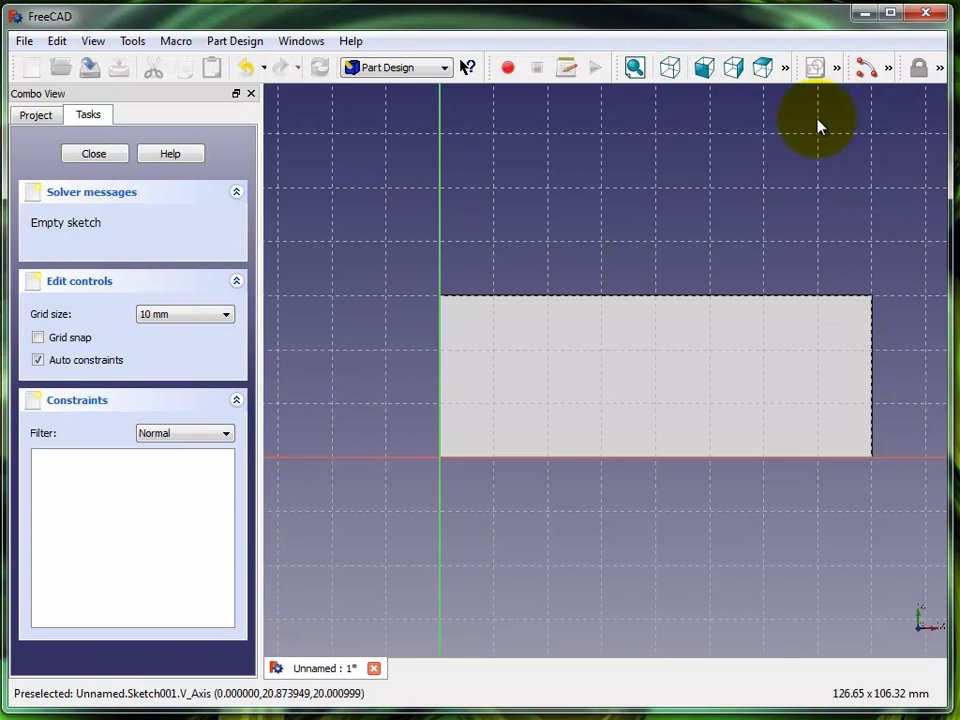
Draw a smaller rectangle inside the top face, from lower left to upper right
click(888, 70)
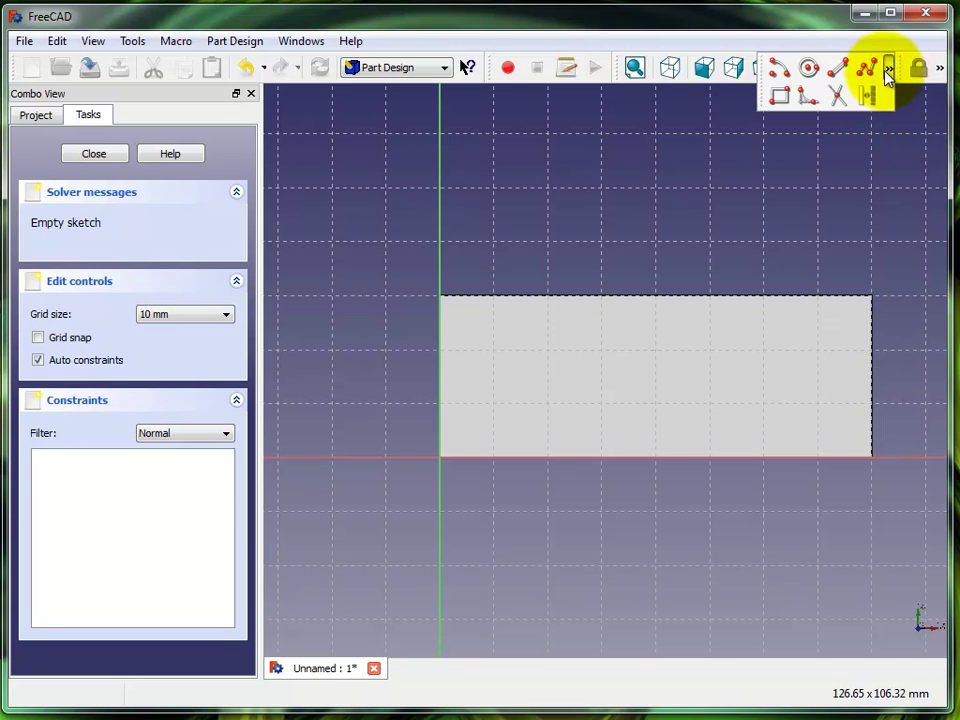
click(786, 100)
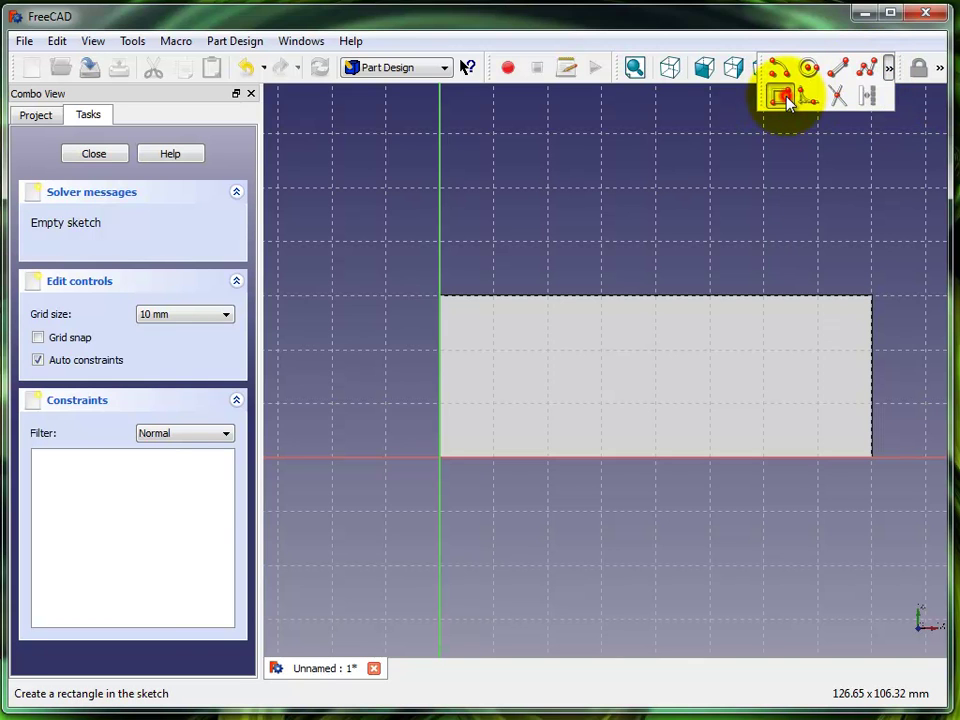
click(490, 423)
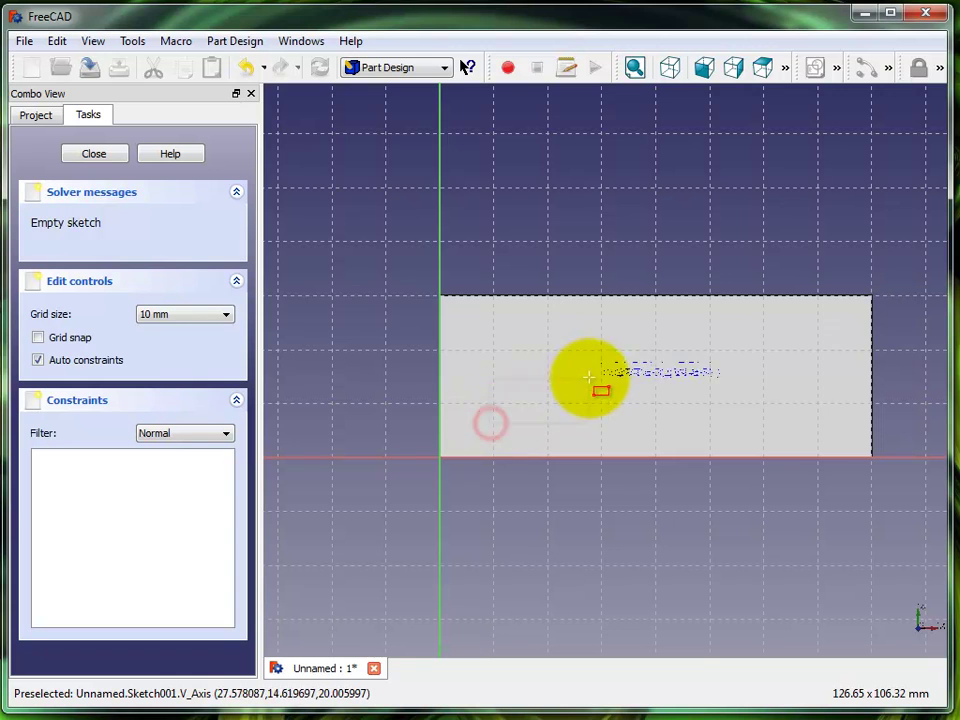
click(797, 329)
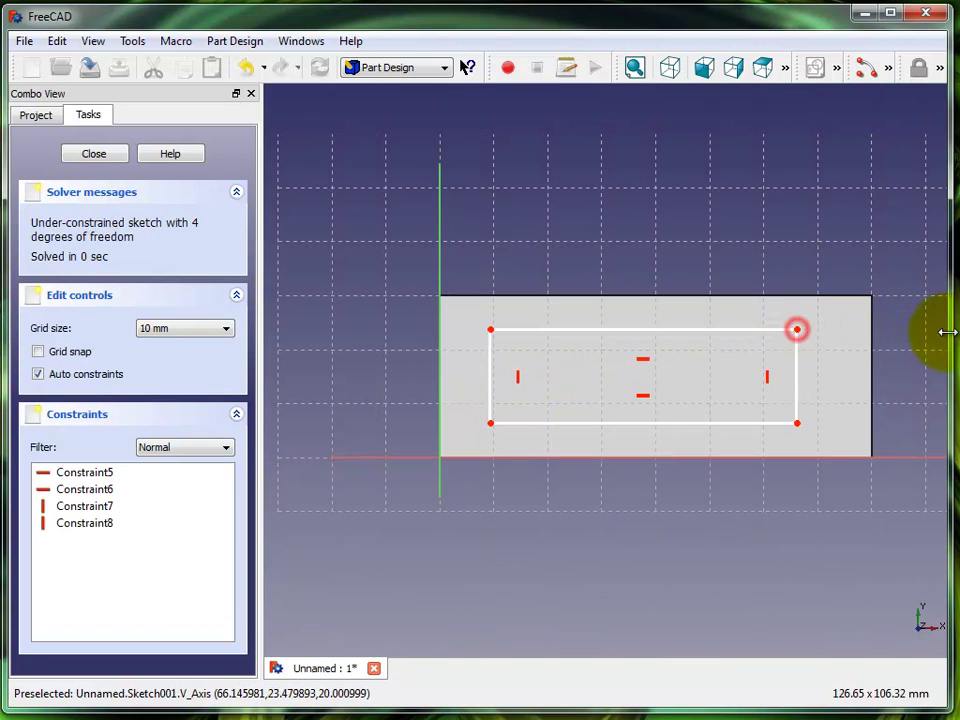
click(490, 425)
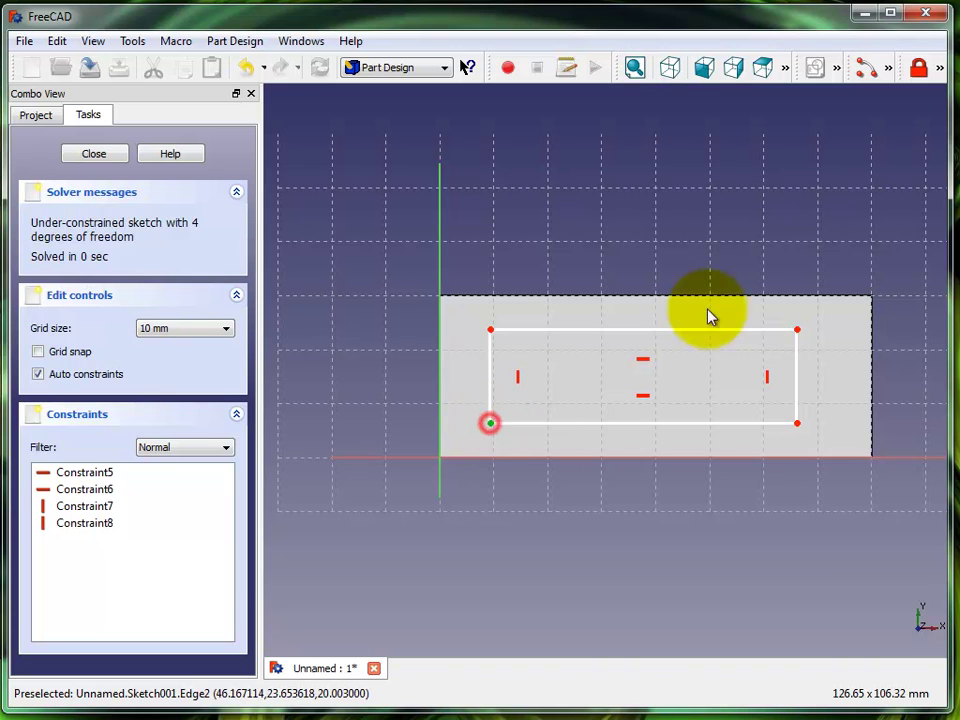
Lock the lower-left corner at 4.5 mm vertical and 10 mm horizontal from the origin
click(921, 76)
drag(432, 445, 370, 442)
drag(459, 376, 444, 561)
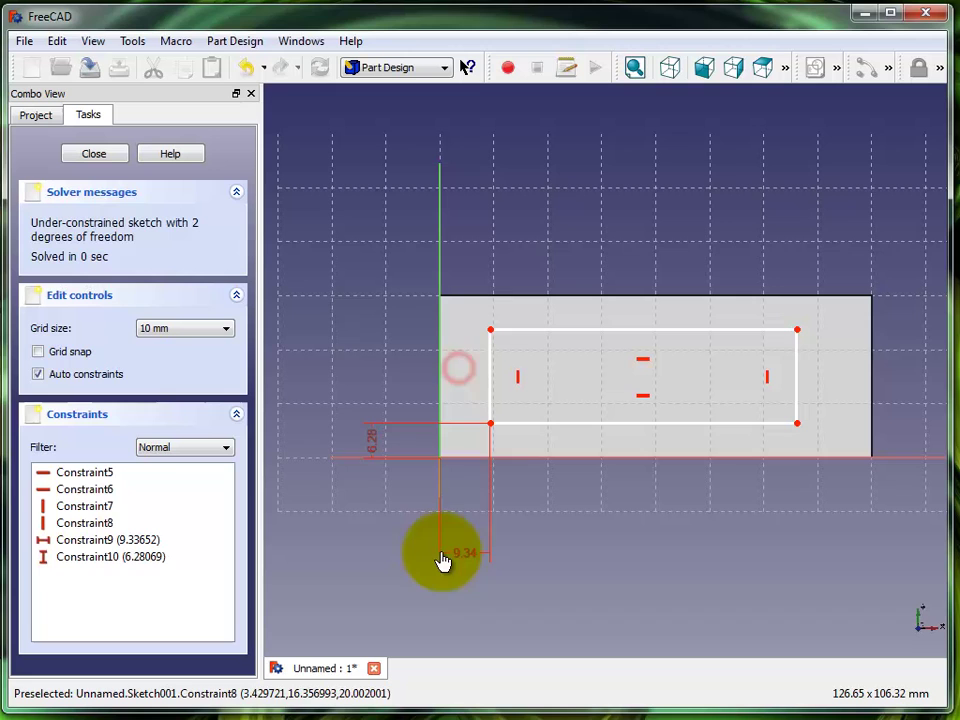
double_click(371, 446)
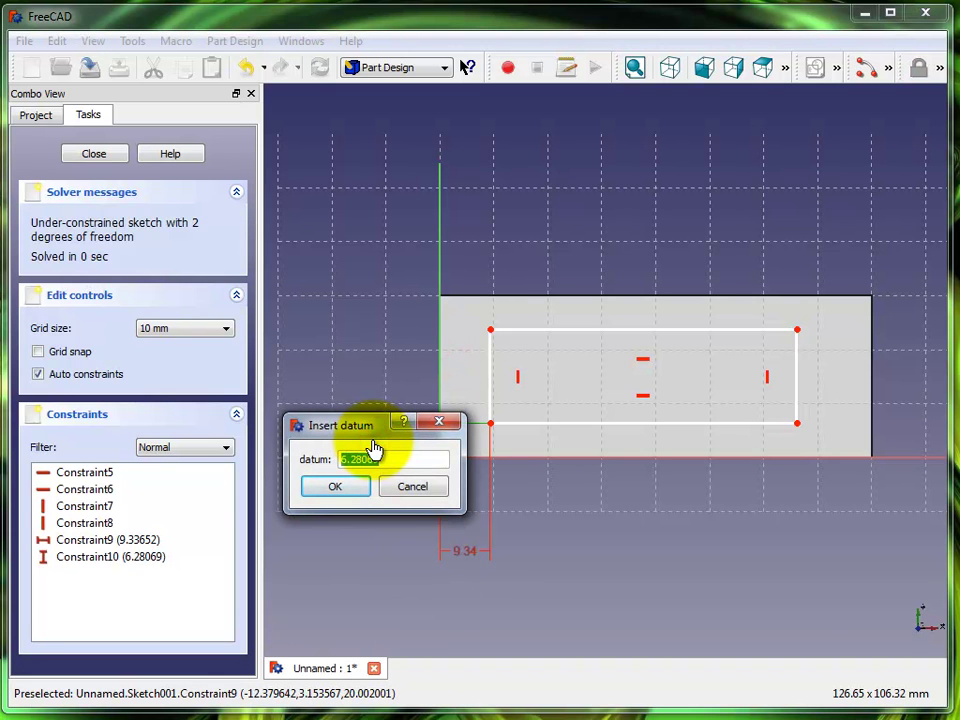
text(4.5)
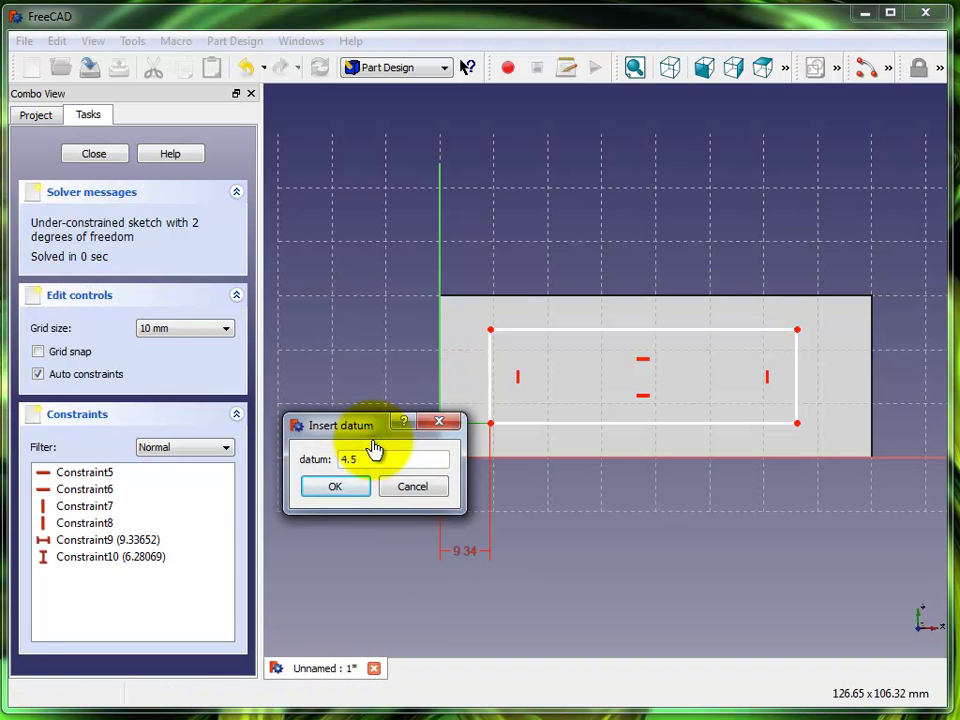
key(Return)
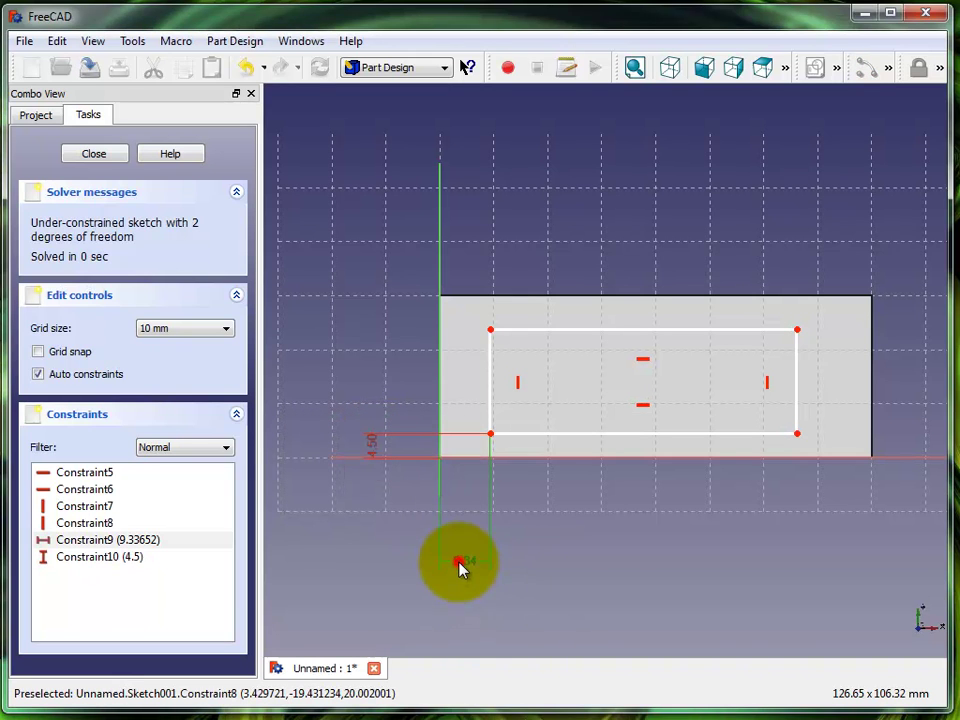
double_click(459, 569)
key(Return)
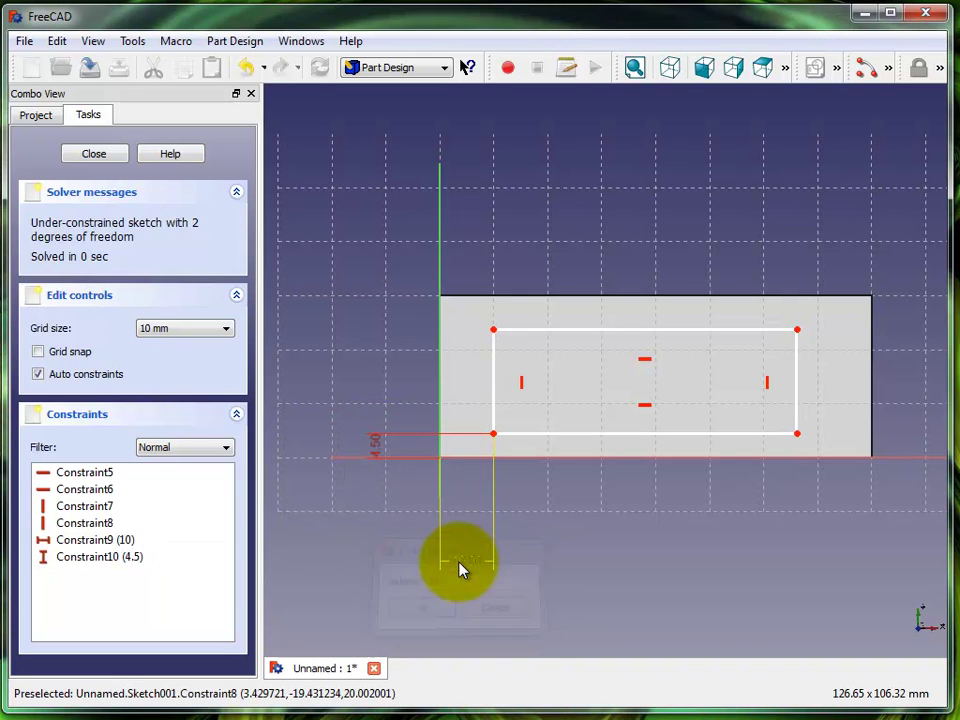
Constrain the inner rectangle's left edge height to 15 mm
click(492, 385)
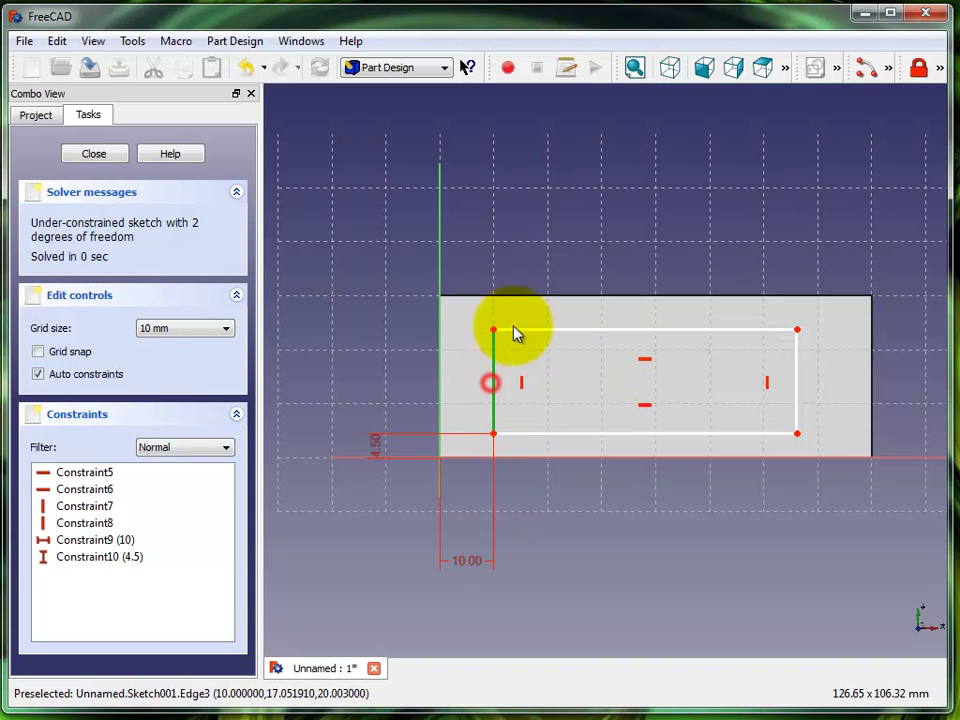
click(940, 75)
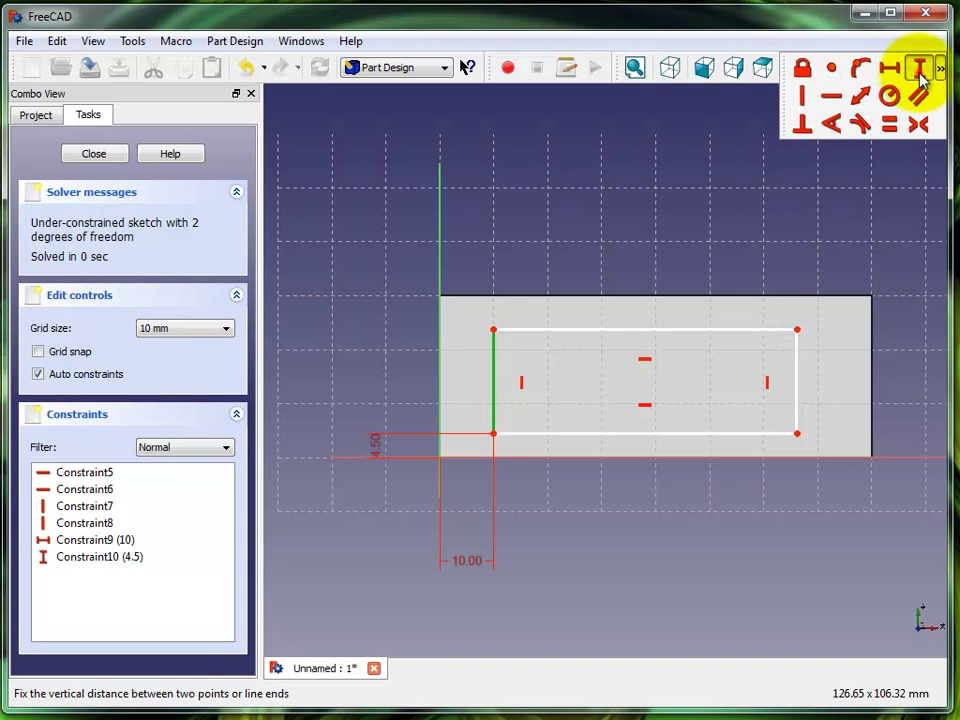
click(917, 72)
drag(538, 392, 360, 397)
double_click(360, 397)
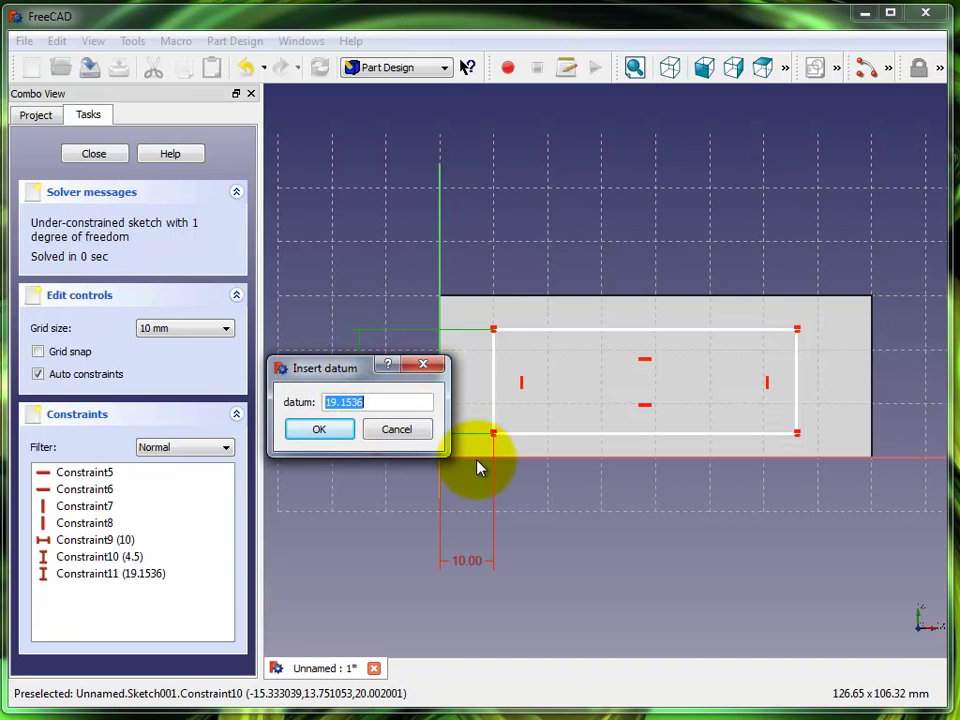
key(Return)
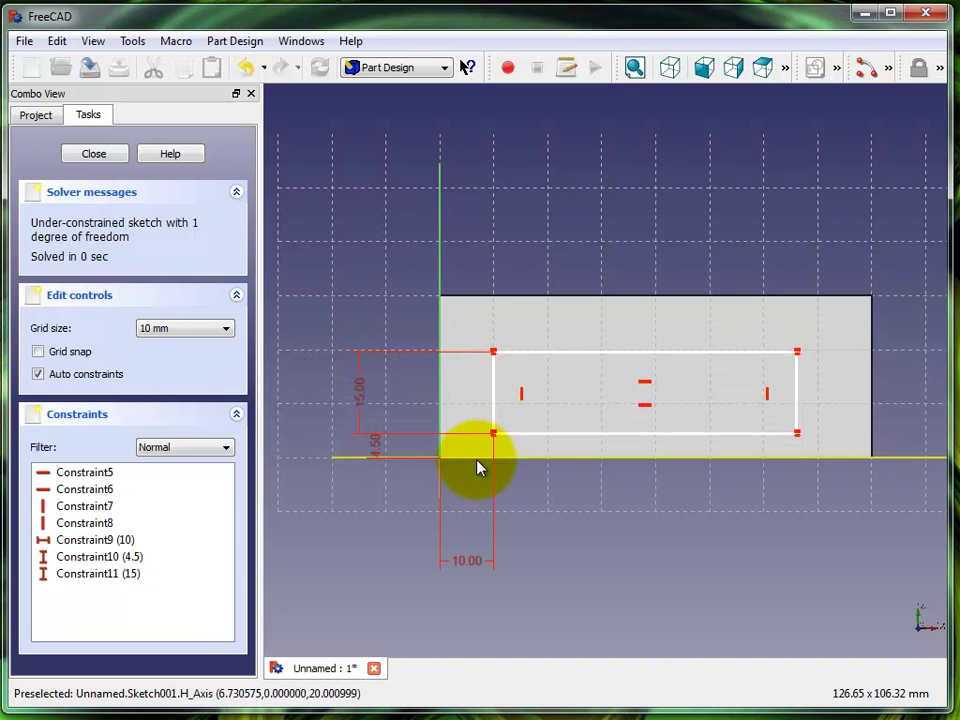
Constrain the bottom edge width to 60 mm, undoing a mistaken vertical constraint first
click(699, 434)
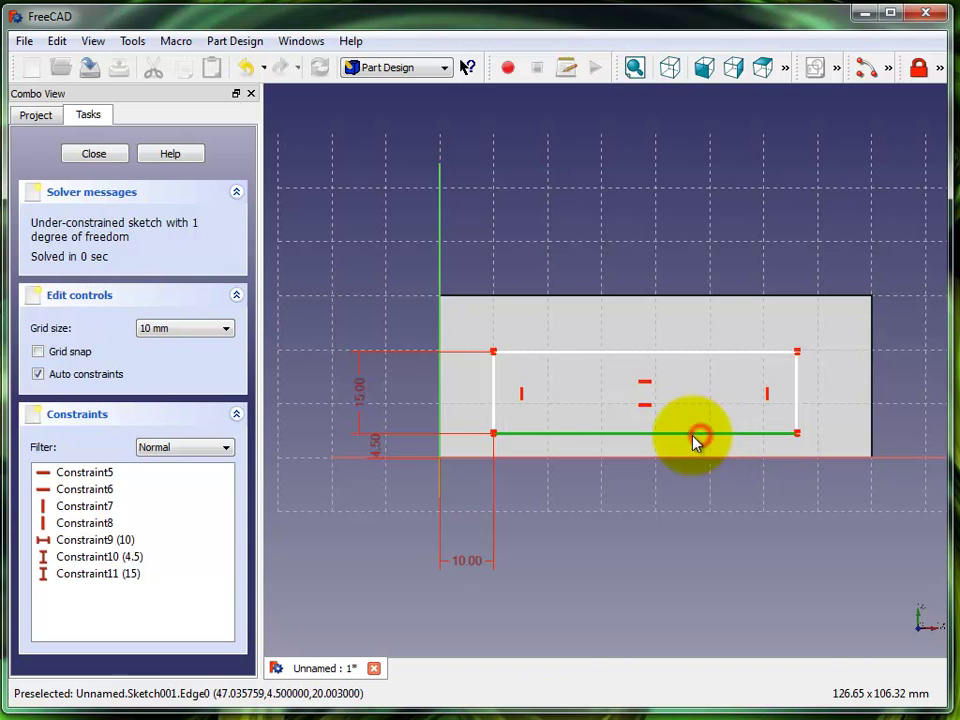
click(941, 70)
click(914, 72)
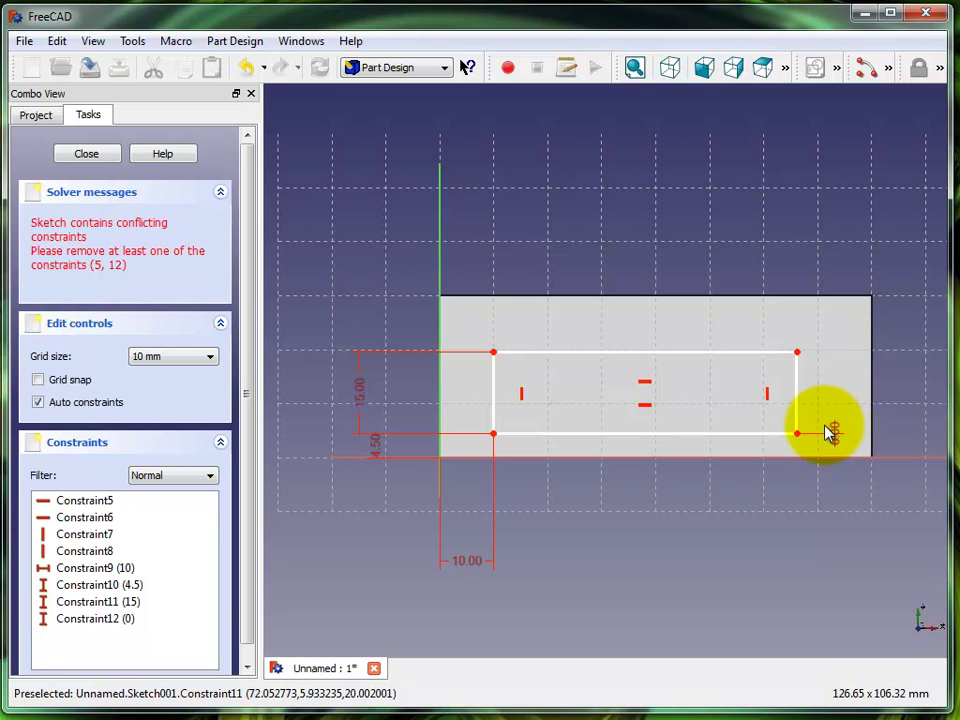
key(ctrl+z)
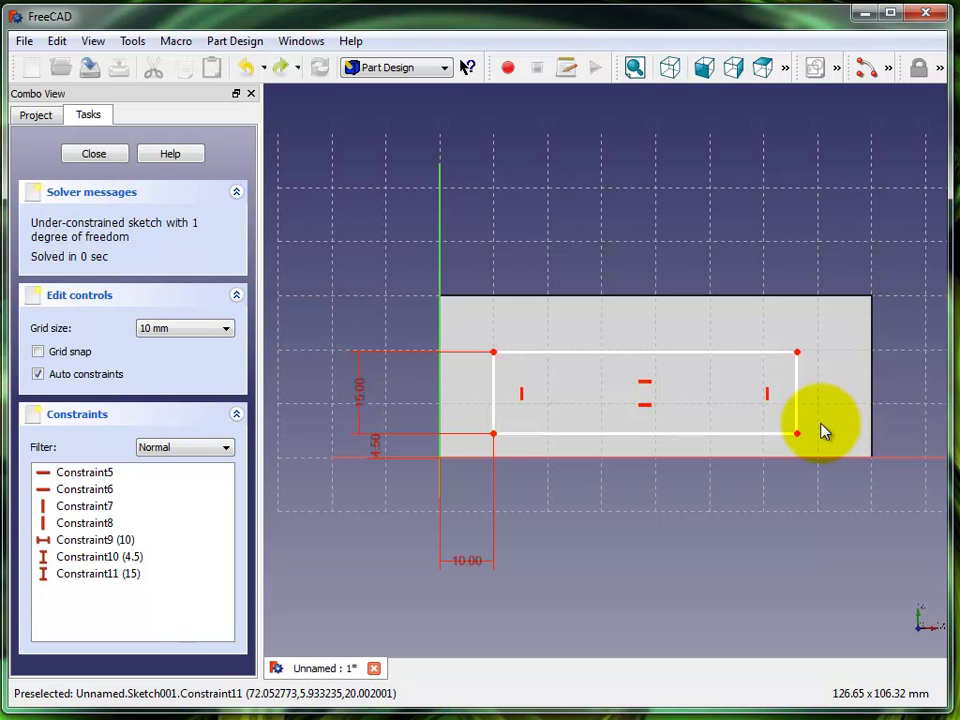
click(720, 434)
click(941, 68)
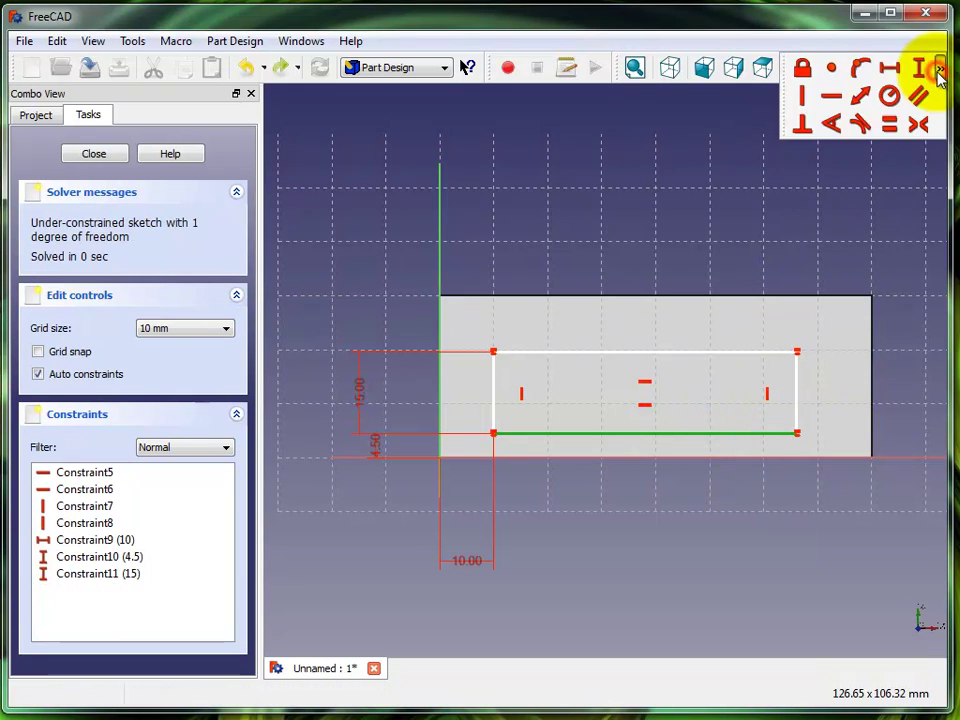
click(888, 66)
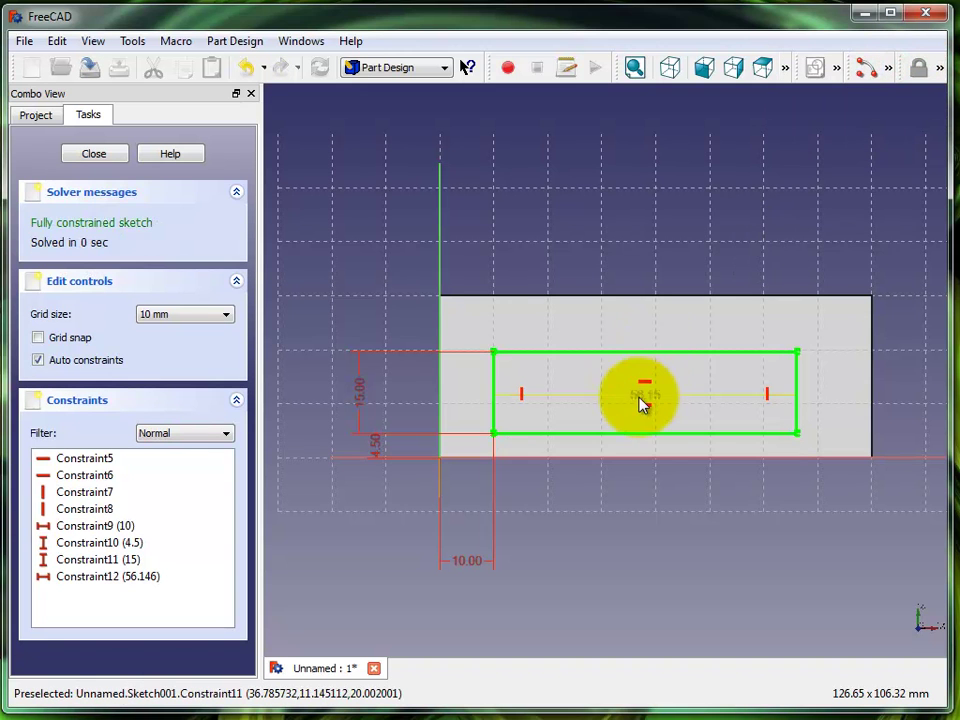
drag(639, 402, 632, 560)
double_click(634, 560)
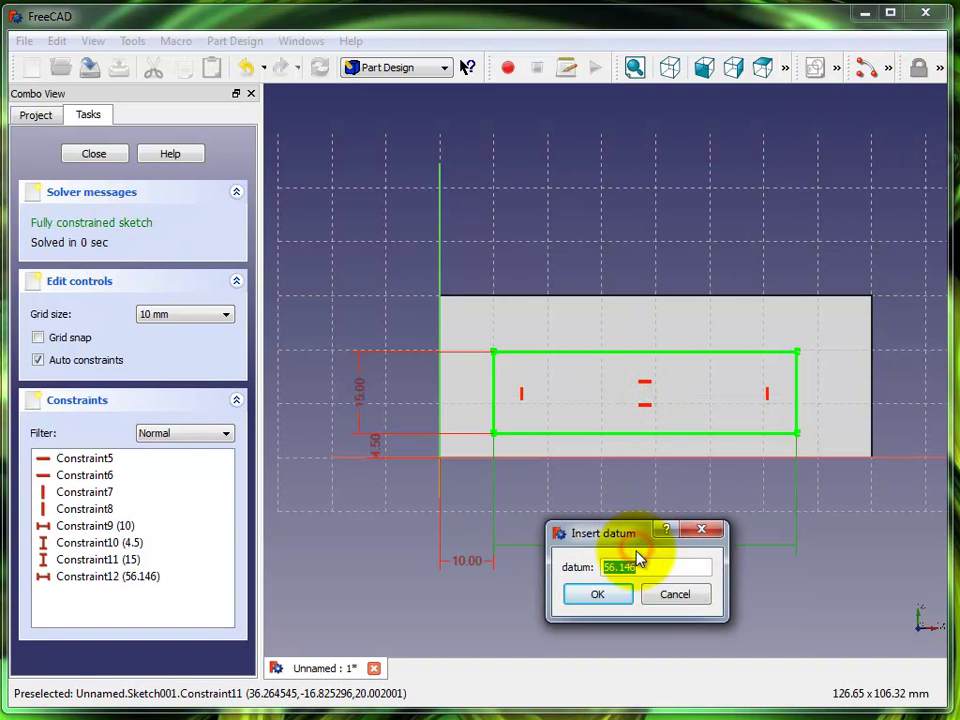
text(60)
key(Return)
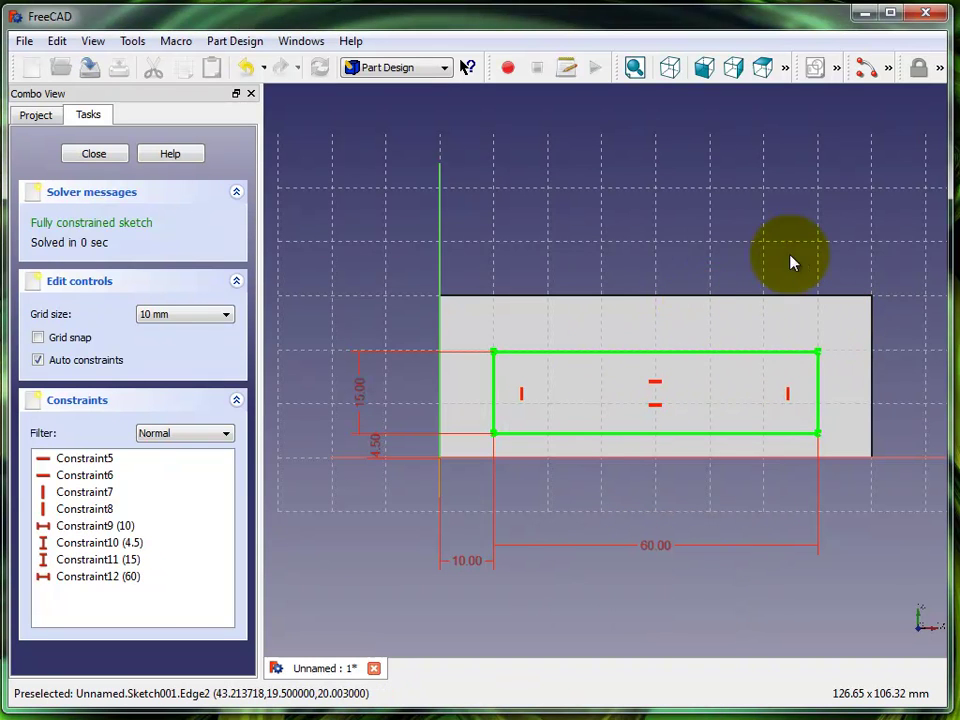
Draw two circles near the rectangle's top edge, above its top-left and top-right corners
click(889, 68)
click(810, 67)
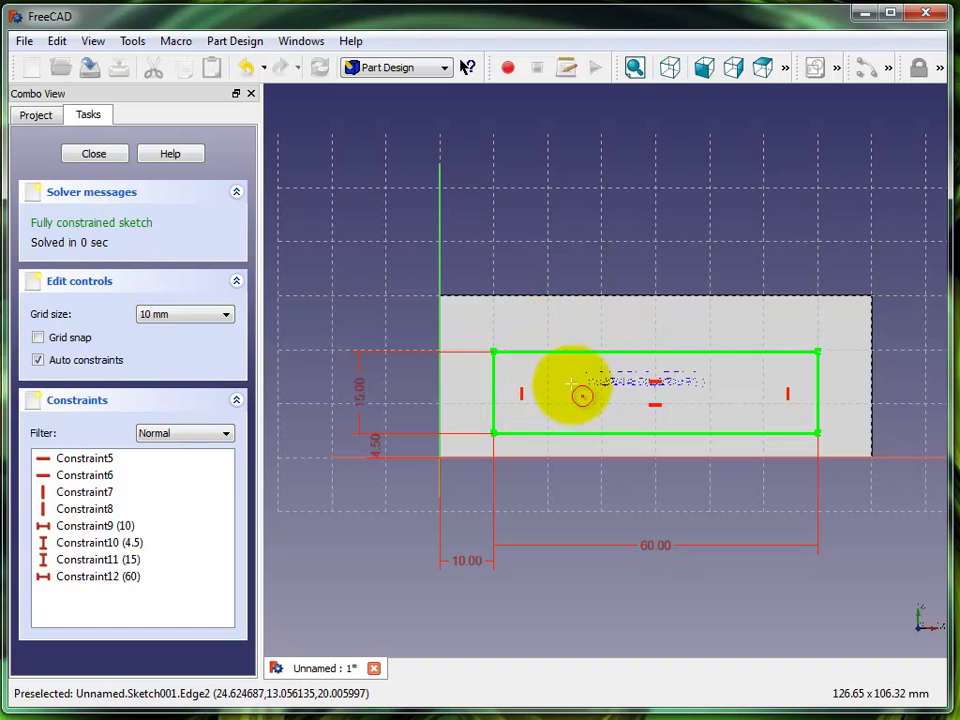
click(534, 323)
click(550, 372)
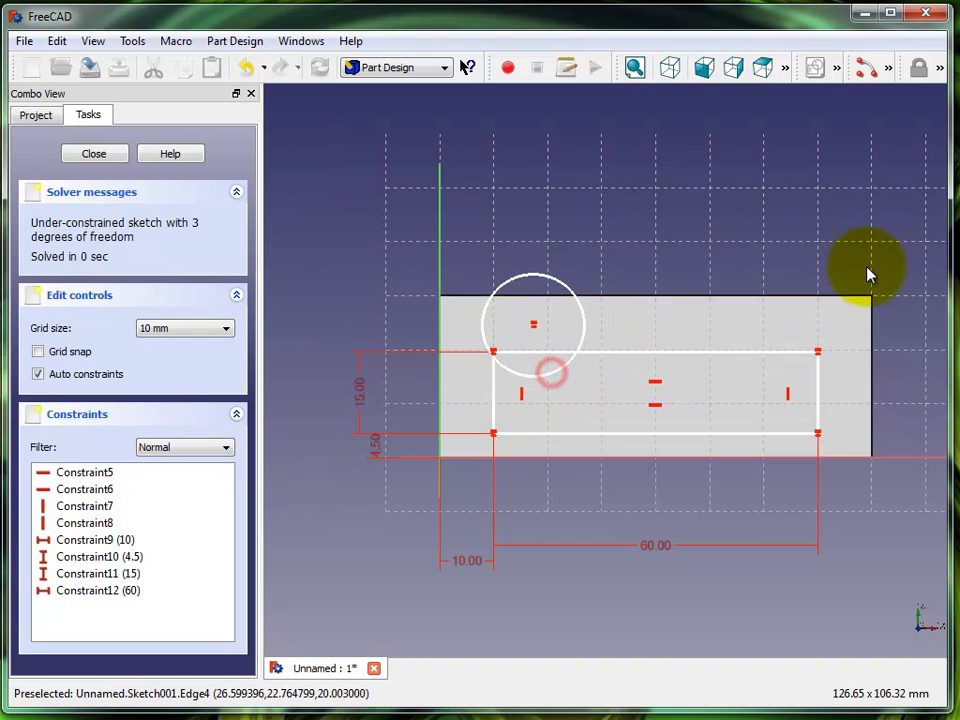
click(888, 67)
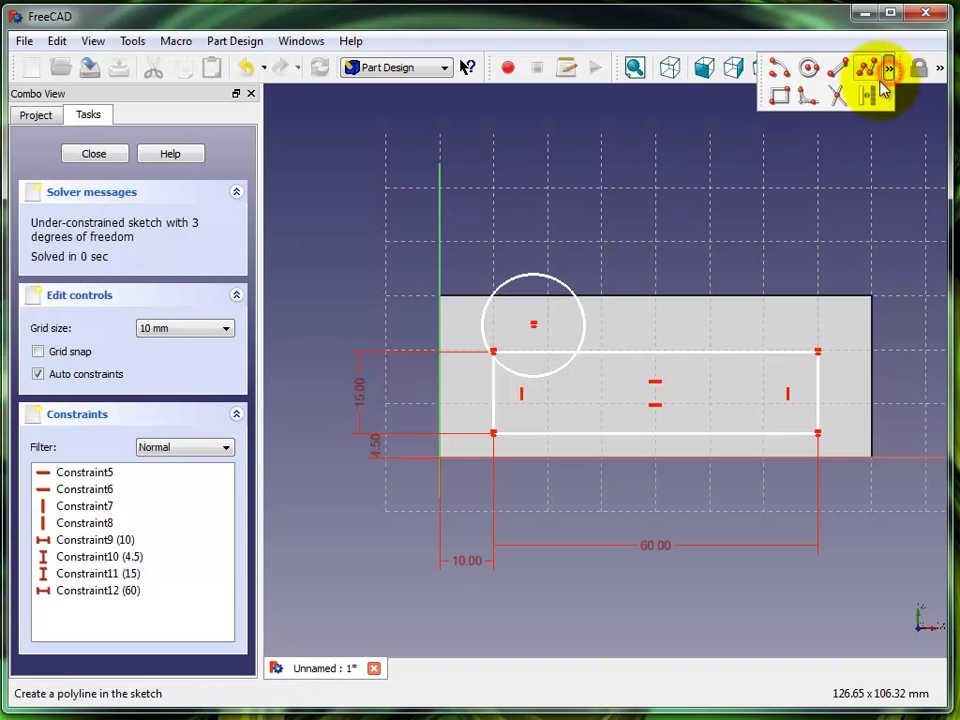
click(810, 70)
click(744, 330)
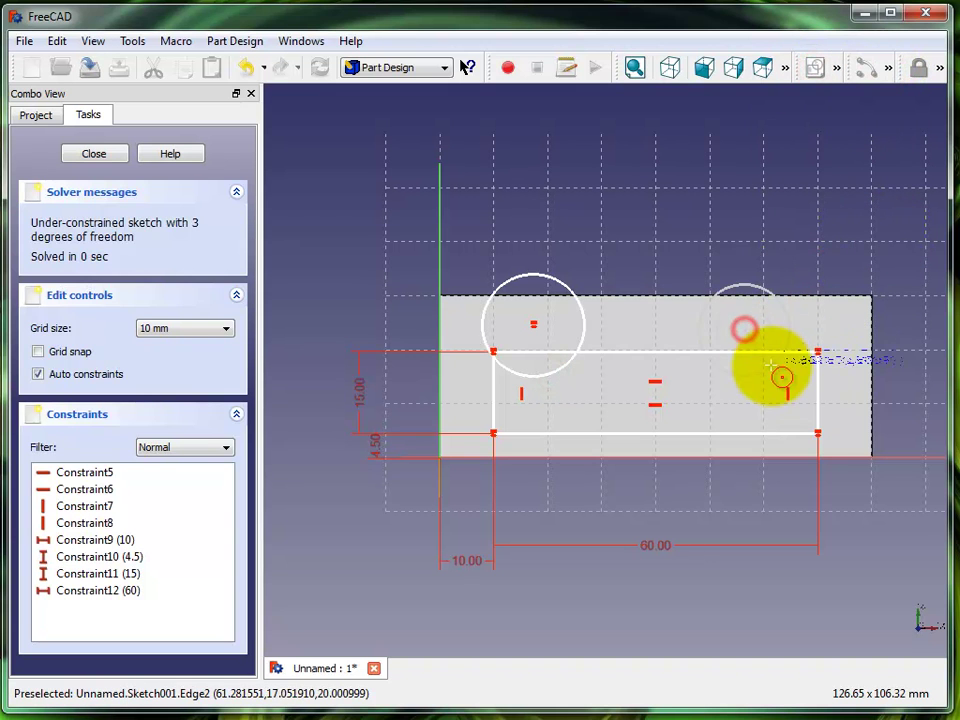
click(768, 368)
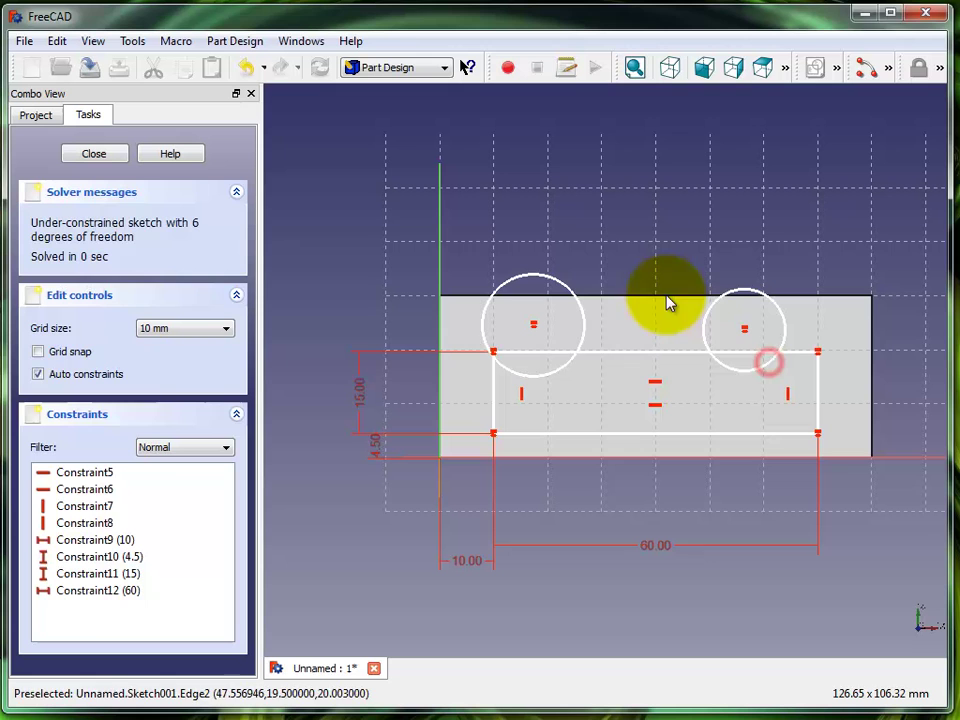
Draw two more circles inside the rectangle's left and right parts, then select its bottom-right corner
click(892, 72)
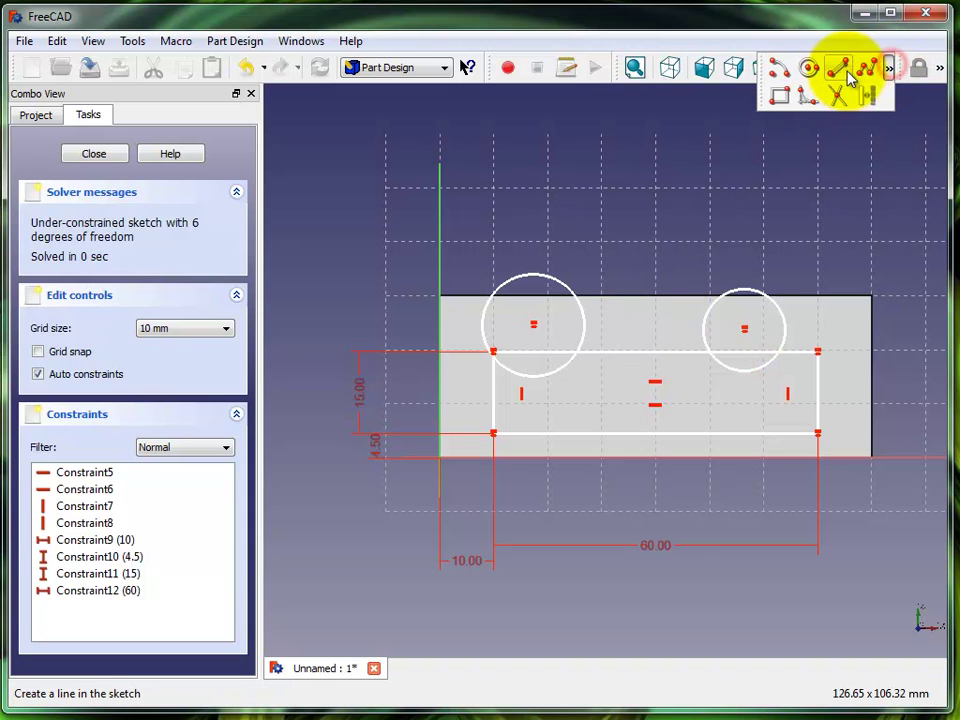
click(813, 70)
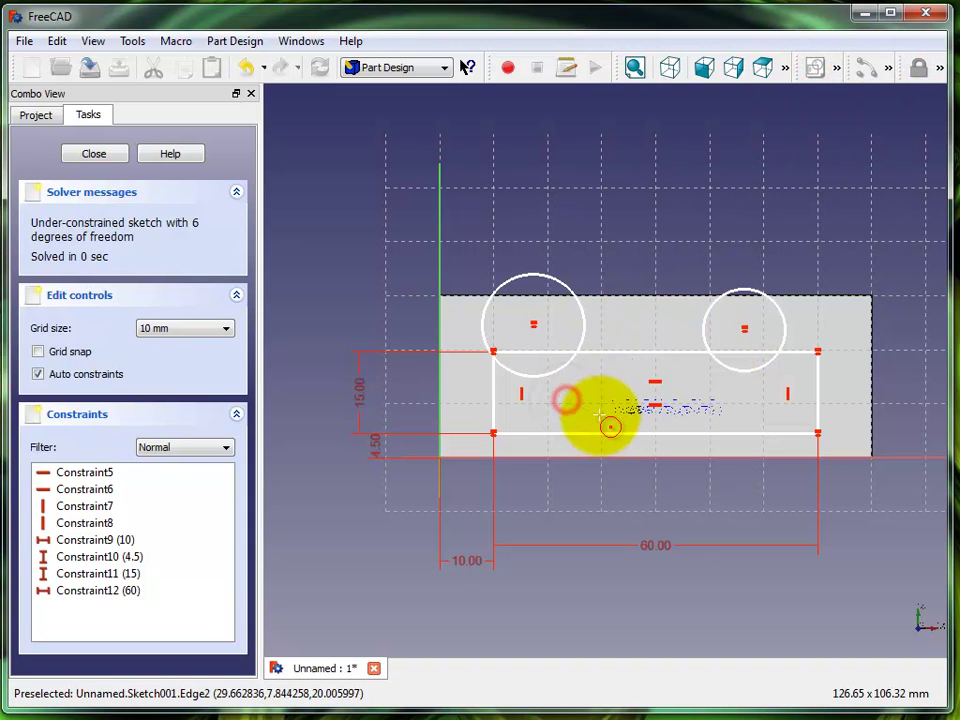
click(598, 414)
click(886, 76)
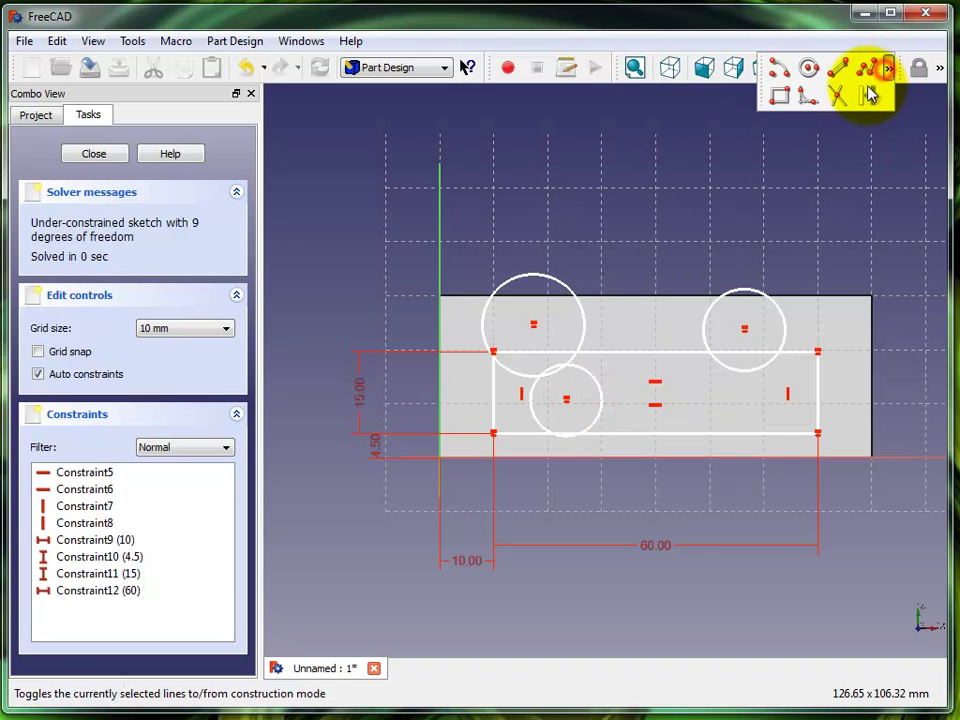
click(814, 71)
click(710, 400)
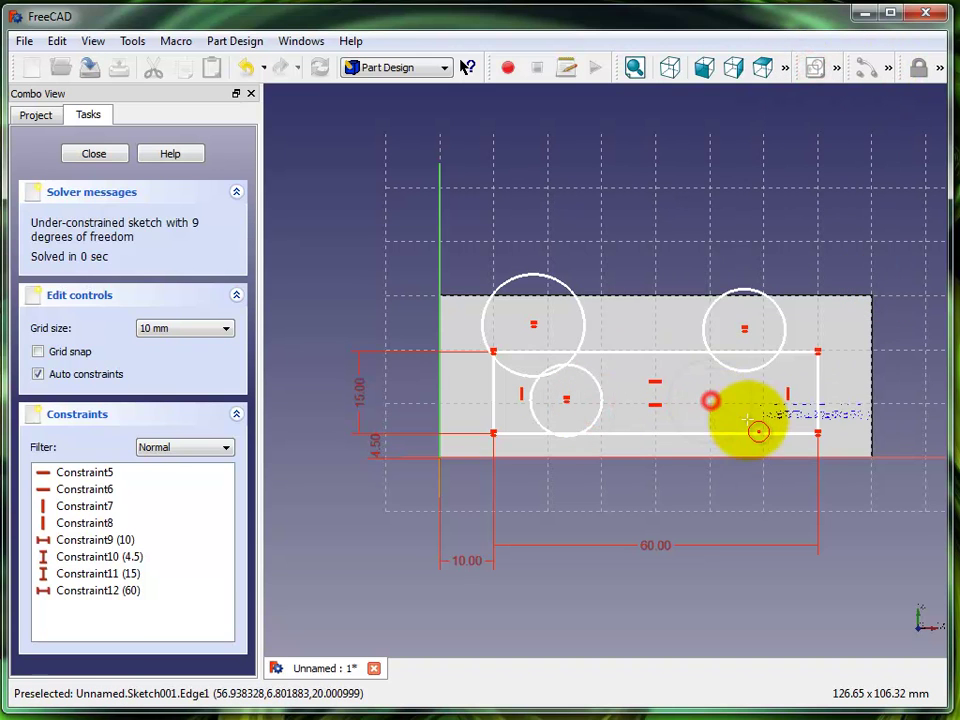
click(748, 418)
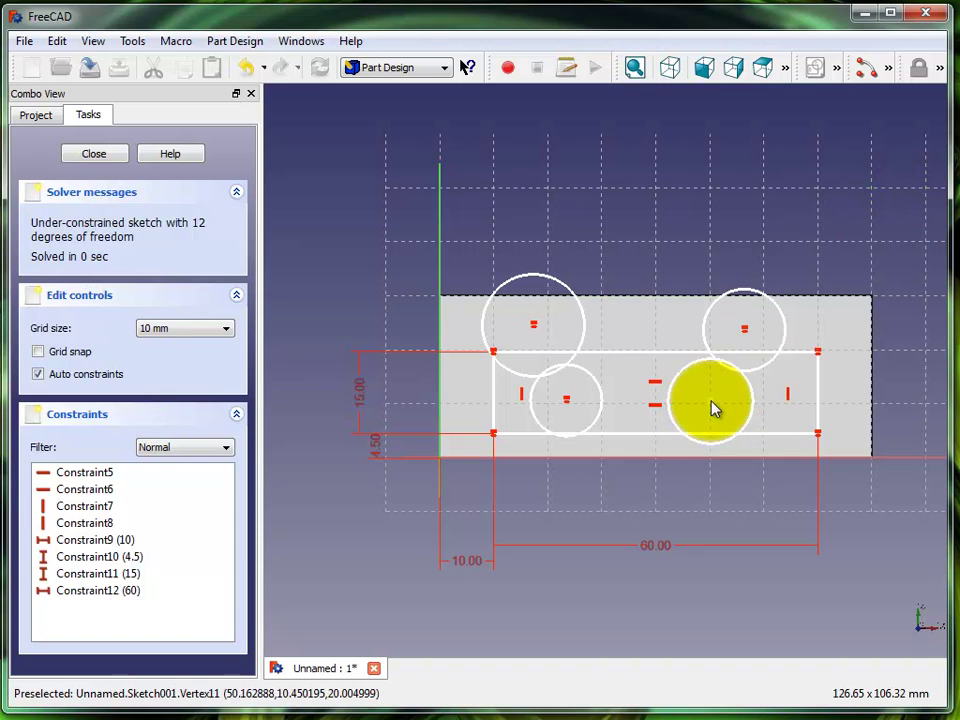
click(818, 433)
click(888, 67)
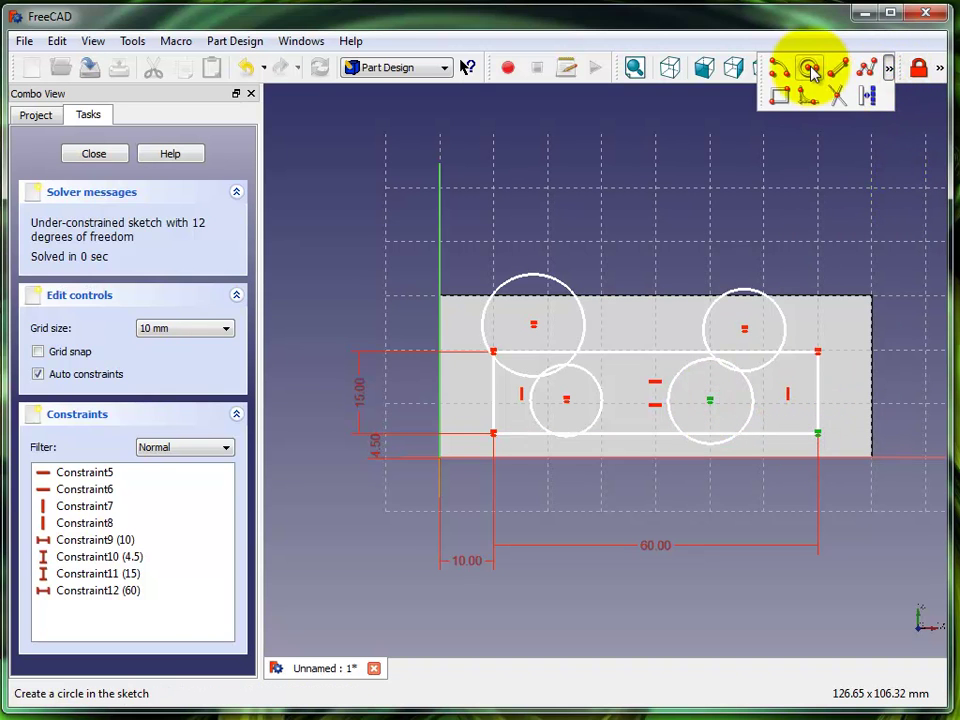
Make the right-hand circle centres coincident with the rectangle's bottom-right and top-right corners
click(941, 70)
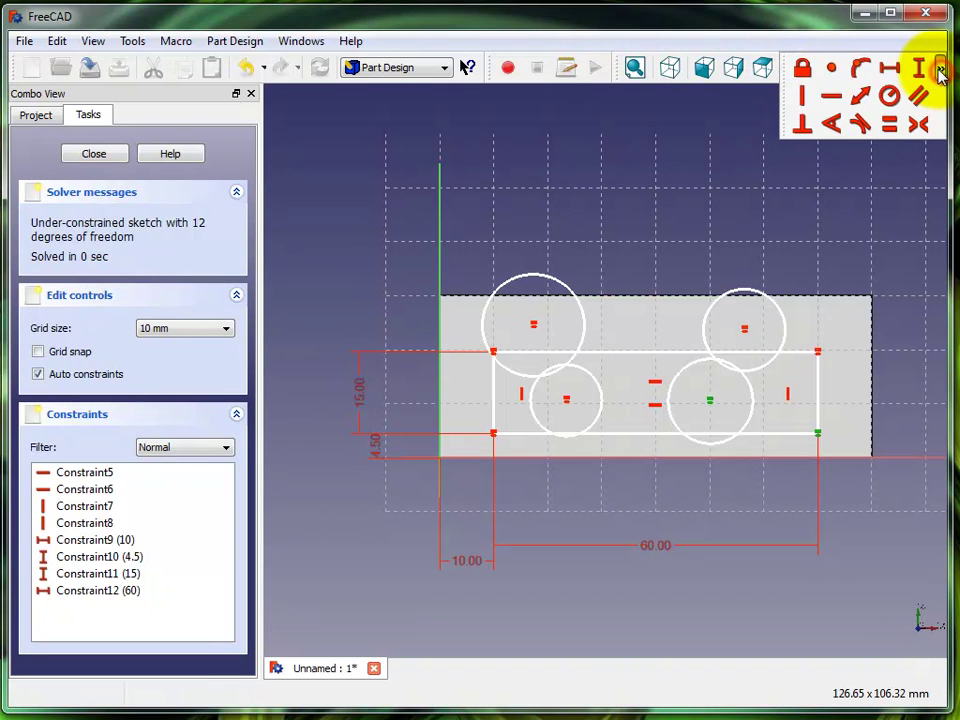
click(833, 70)
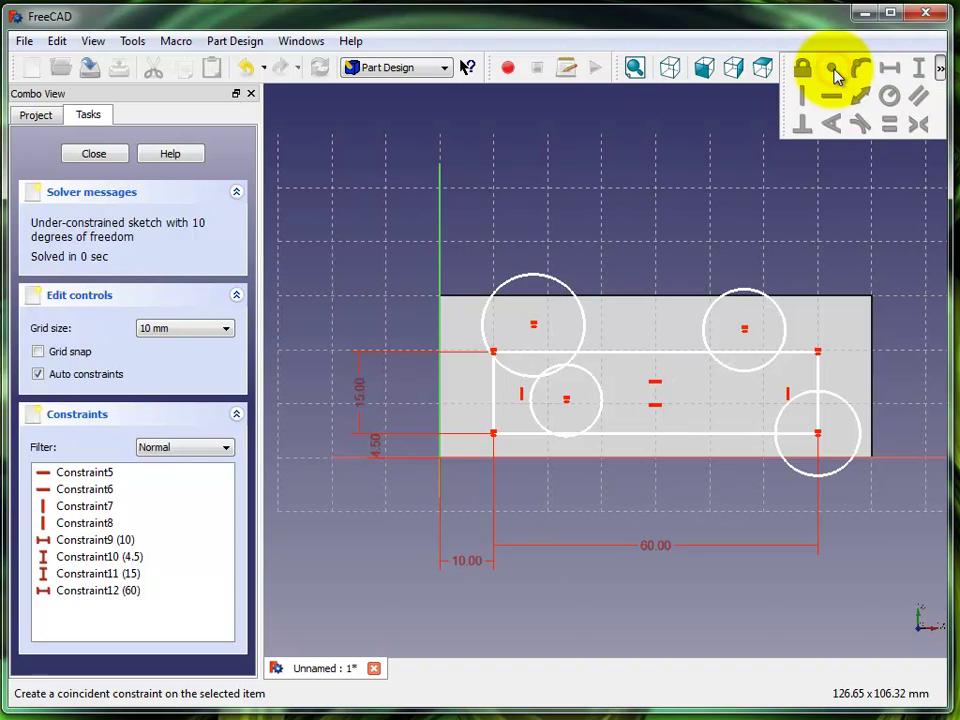
click(744, 329)
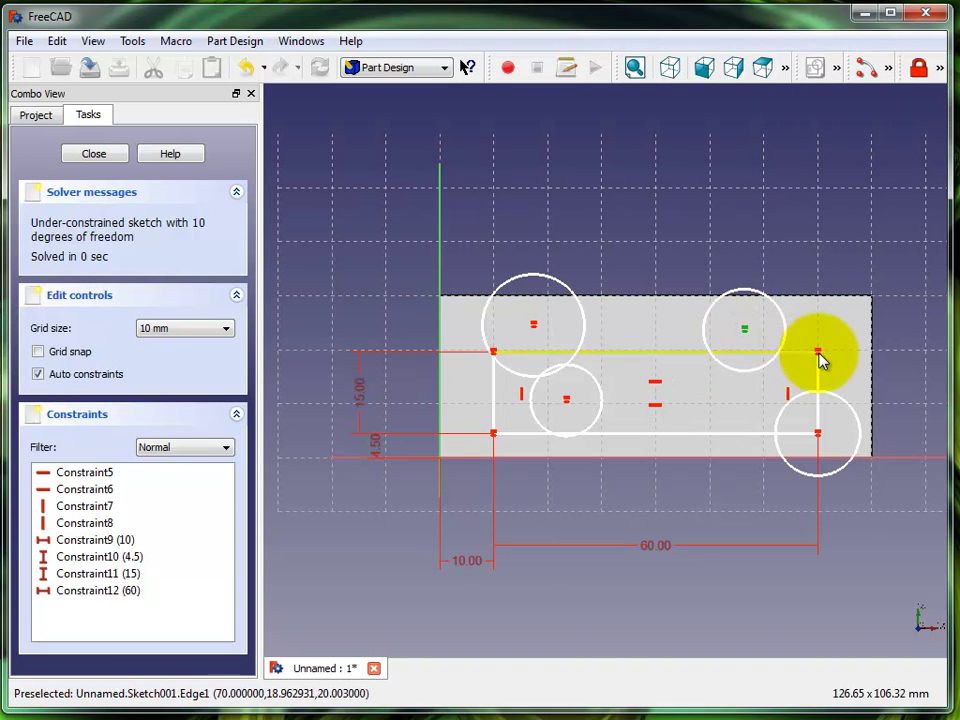
click(818, 352)
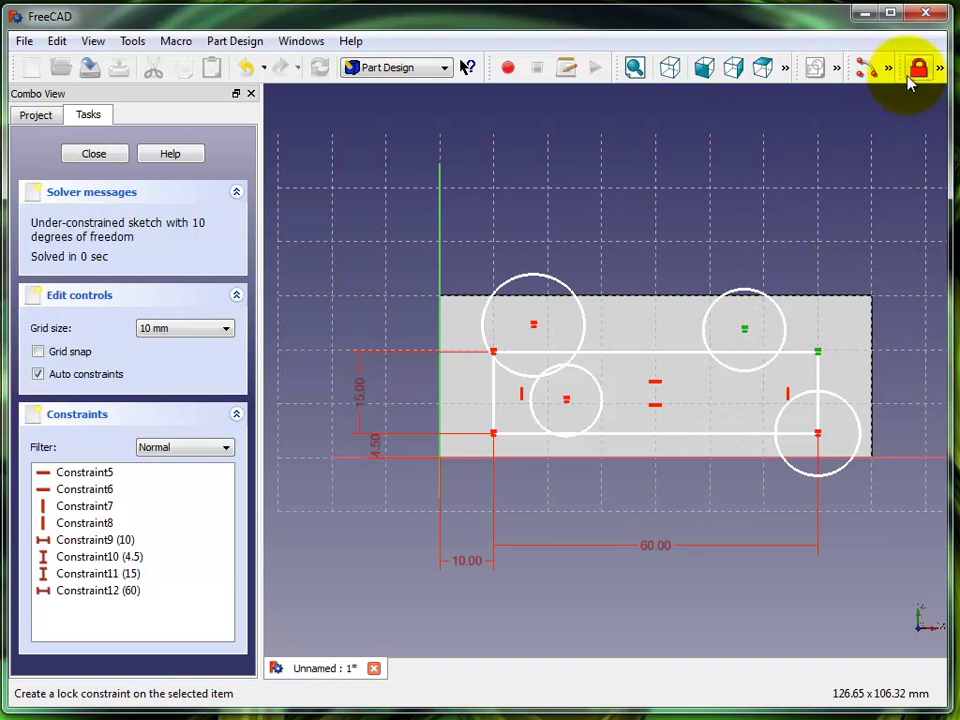
click(941, 70)
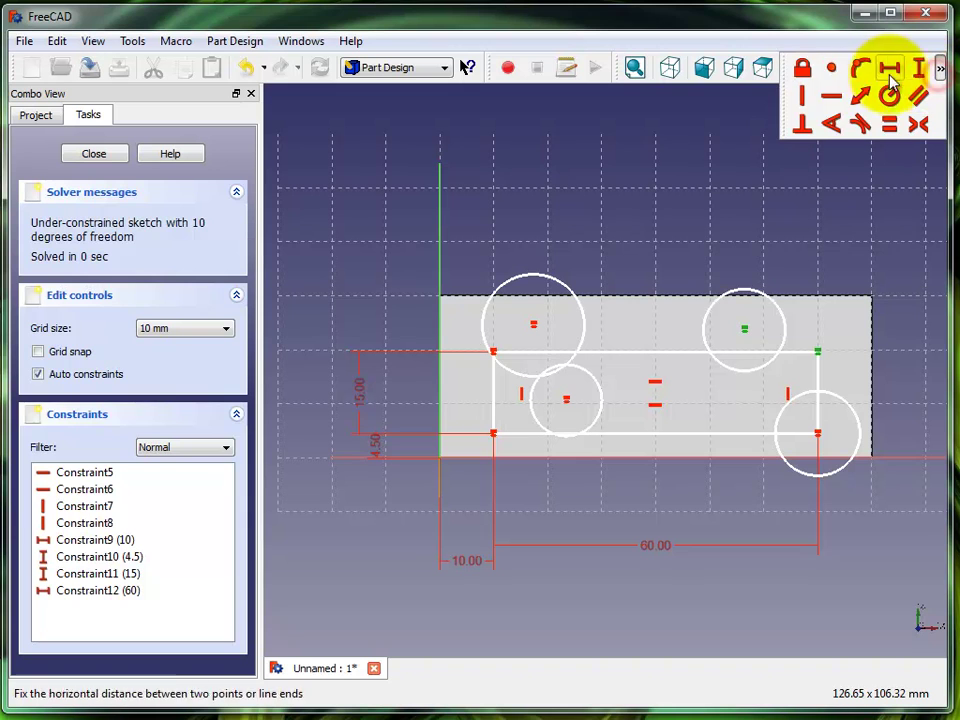
click(836, 67)
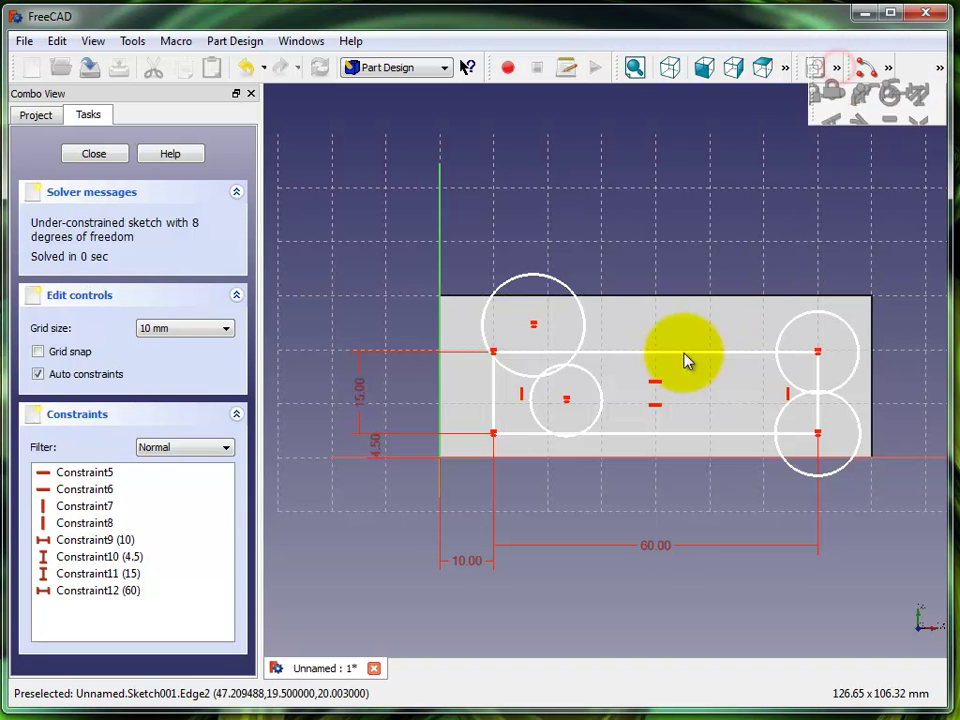
Make the left circle centres coincident with the upper-left and lower-left corners, then enlarge one slightly
click(534, 323)
click(941, 67)
click(836, 67)
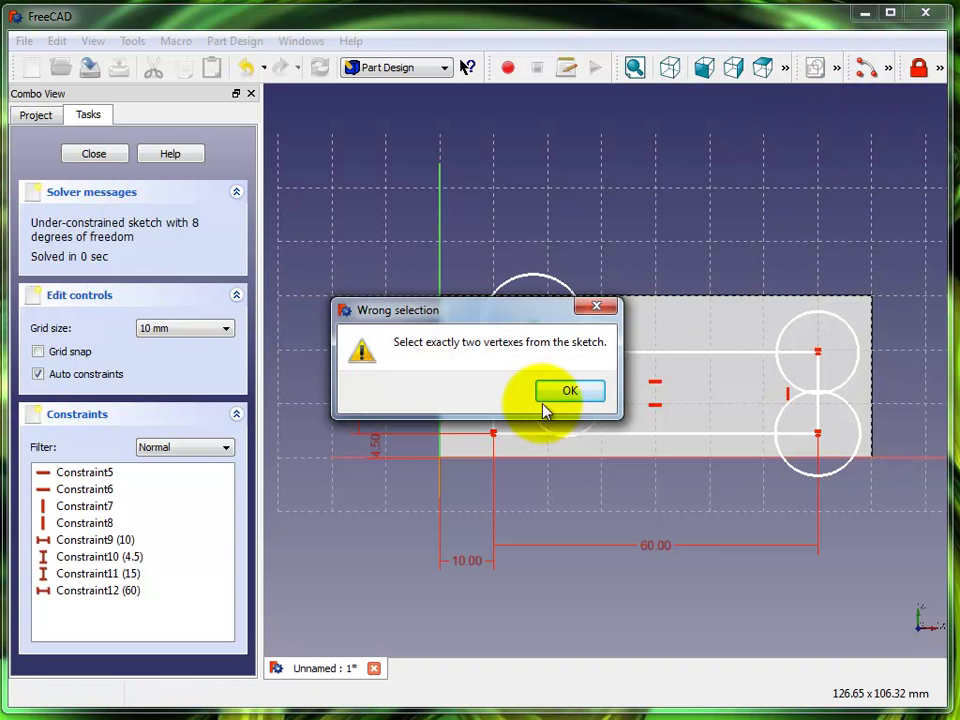
click(562, 392)
click(493, 352)
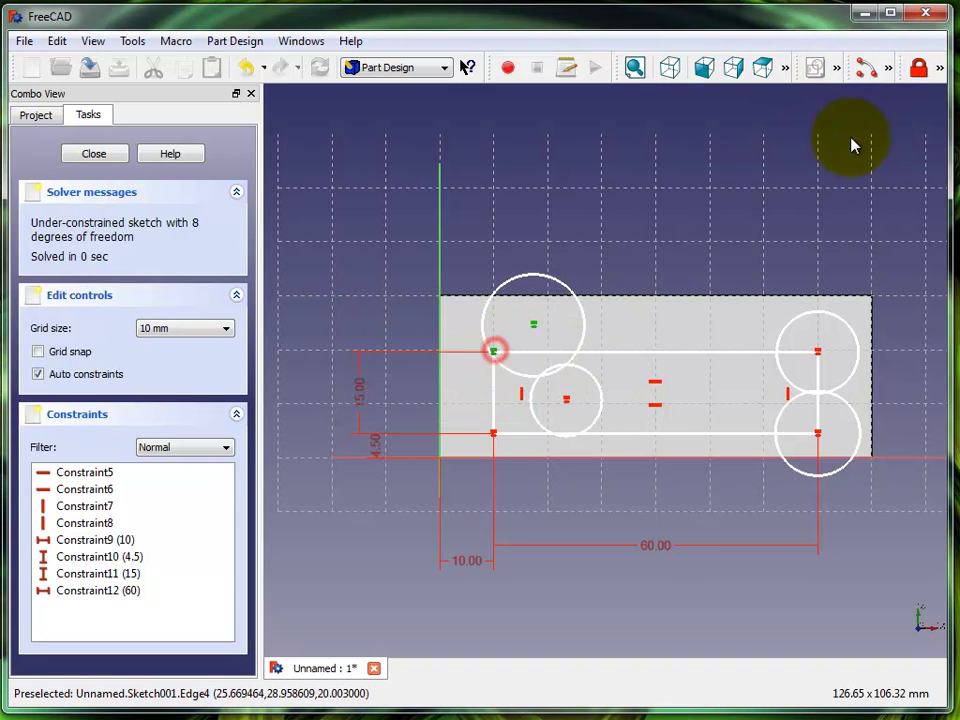
click(941, 68)
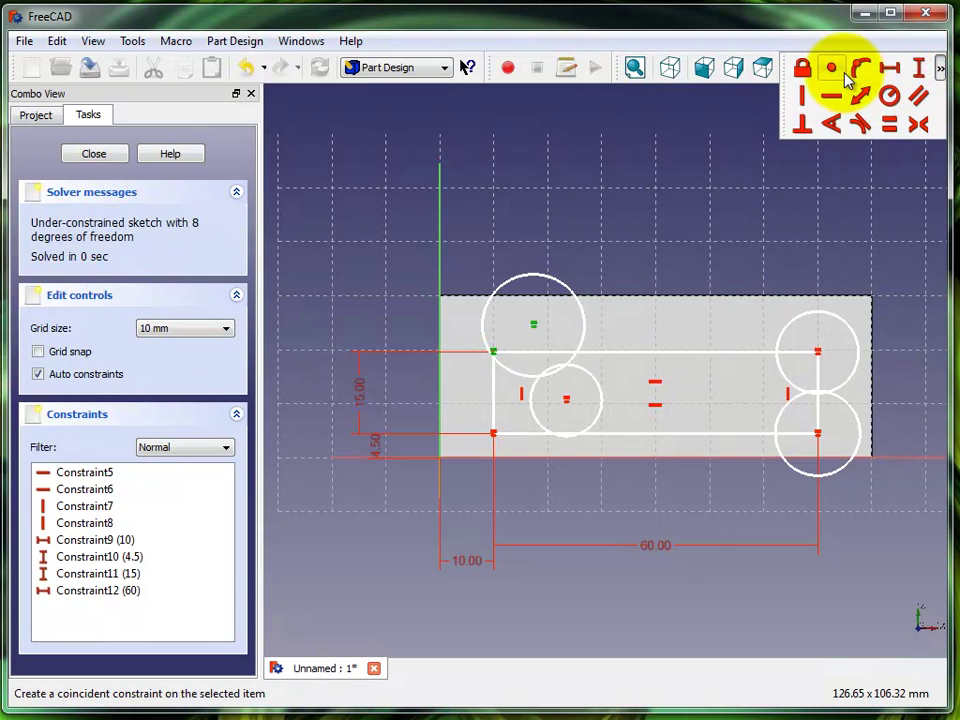
click(851, 70)
click(567, 402)
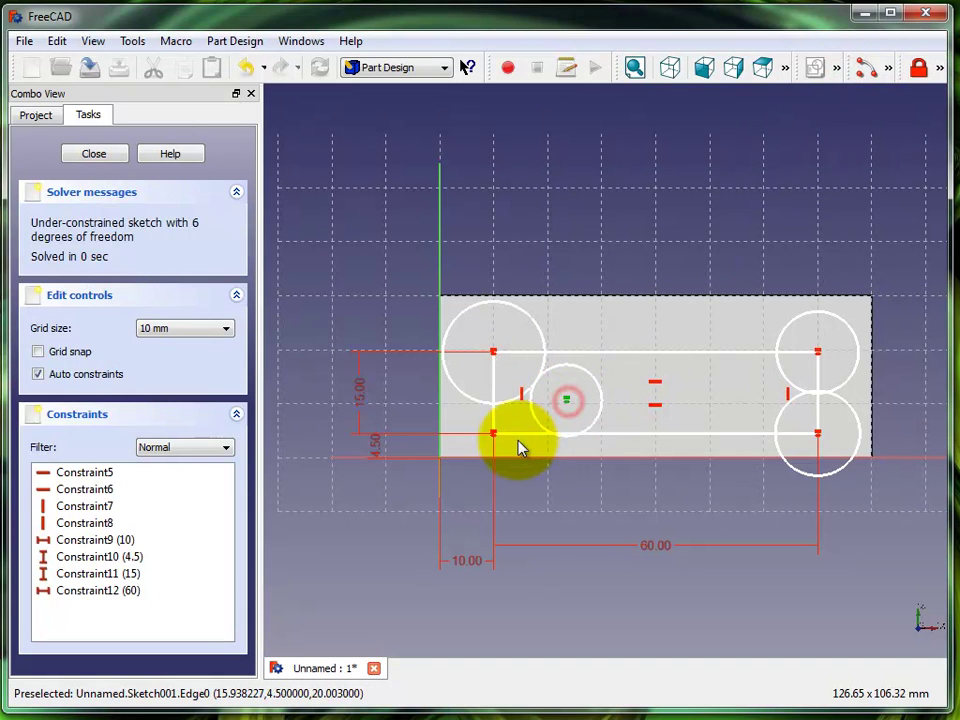
click(940, 78)
click(853, 72)
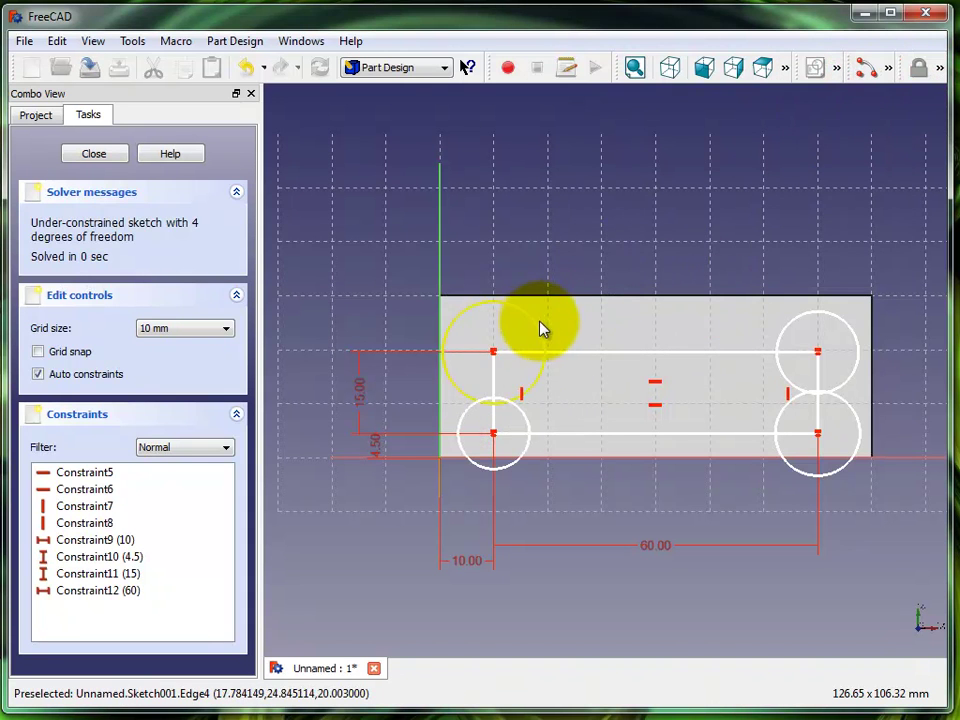
mouse_move(540, 327)
mouse_down()
mouse_move(604, 293)
mouse_move(495, 364)
mouse_move(540, 330)
mouse_up()
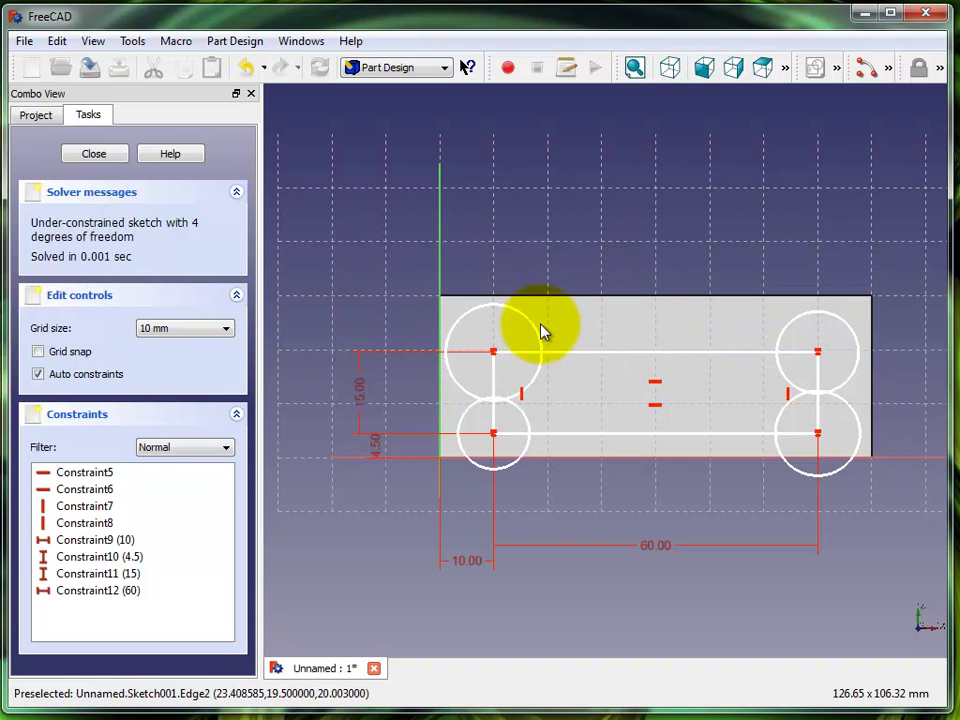
Apply an Equal constraint to all four corner circles and check they resize together
click(534, 323)
click(521, 413)
click(793, 318)
click(857, 422)
click(940, 68)
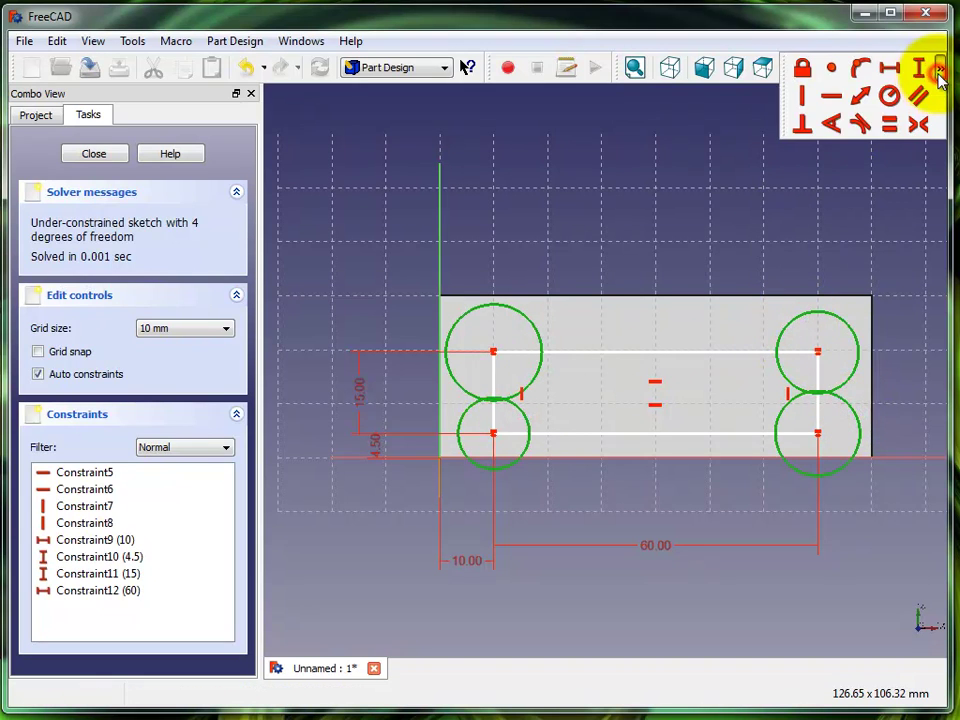
click(889, 124)
click(518, 311)
drag(491, 363, 520, 336)
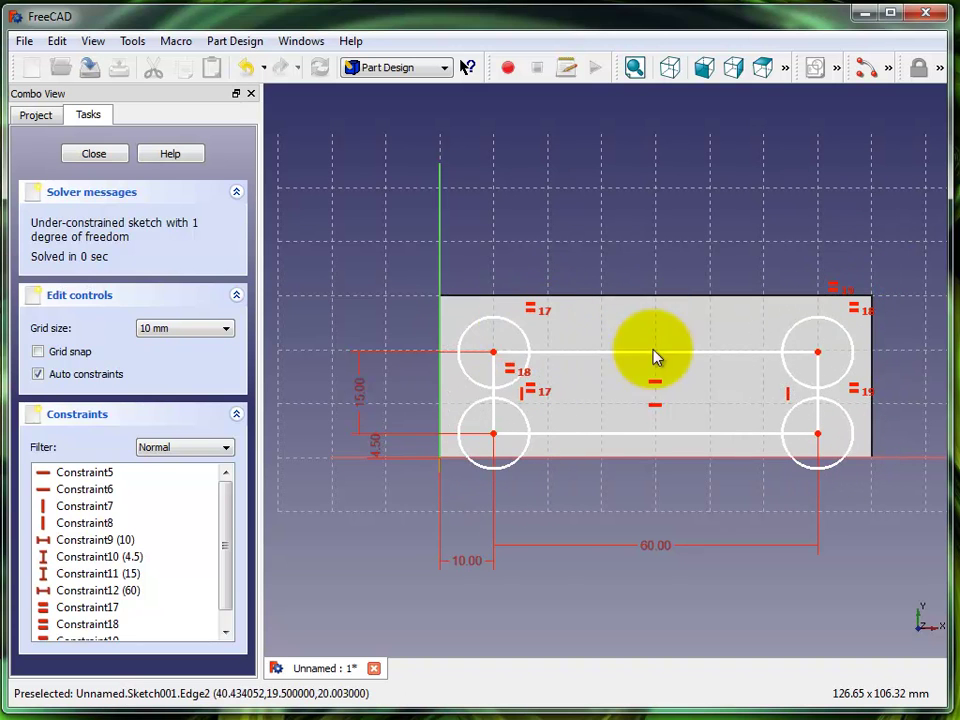
Add a radius constraint to the upper-left circle at 3.5 mm, then change it to 2 mm
click(517, 333)
click(937, 68)
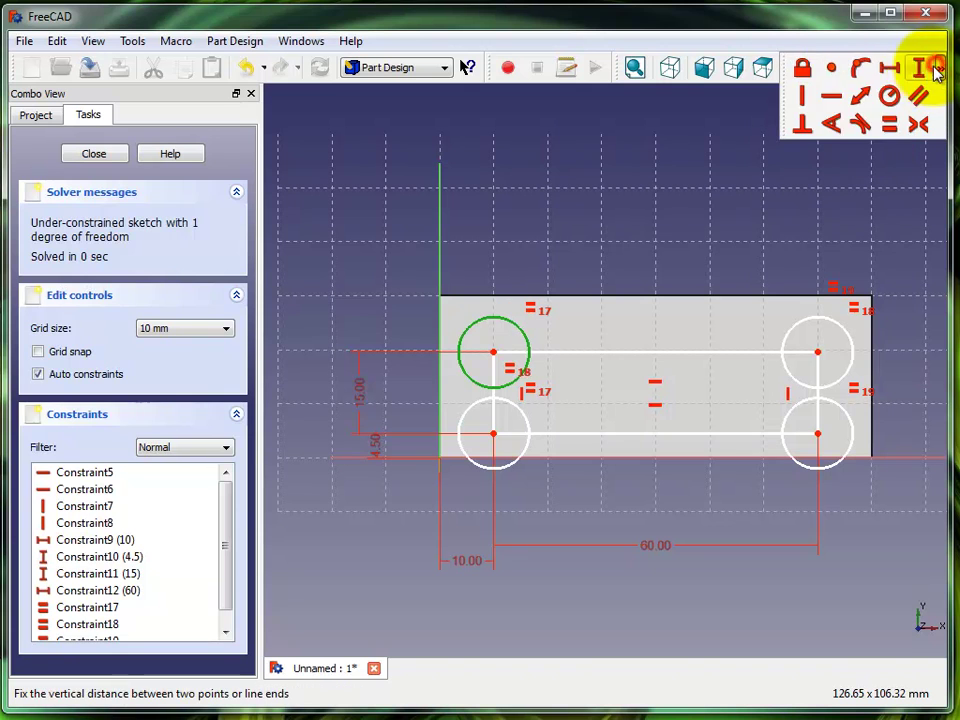
click(889, 97)
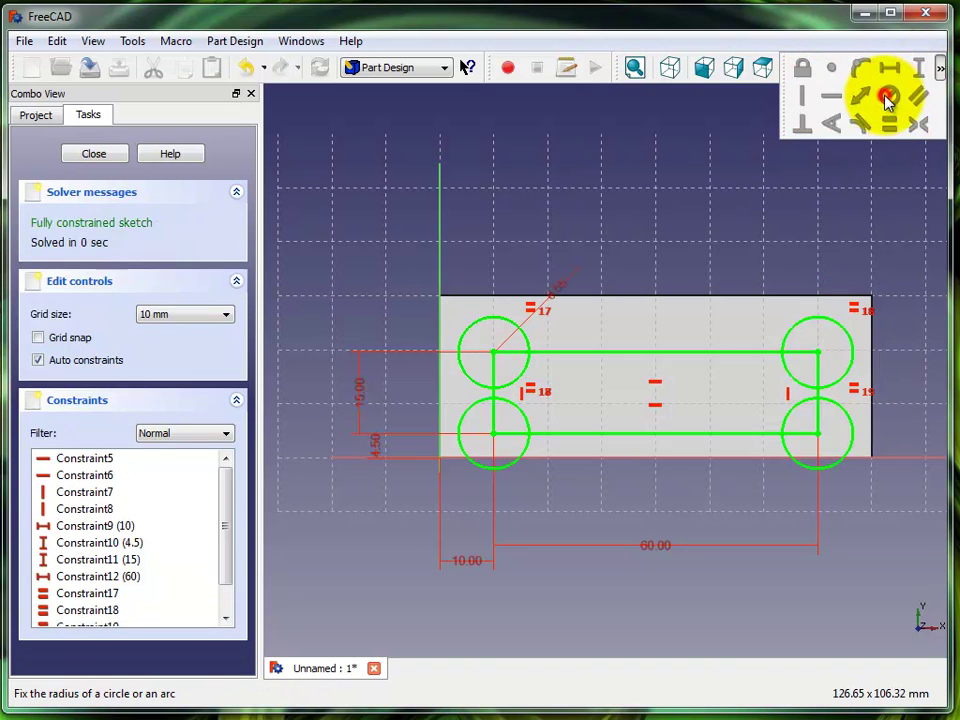
double_click(560, 292)
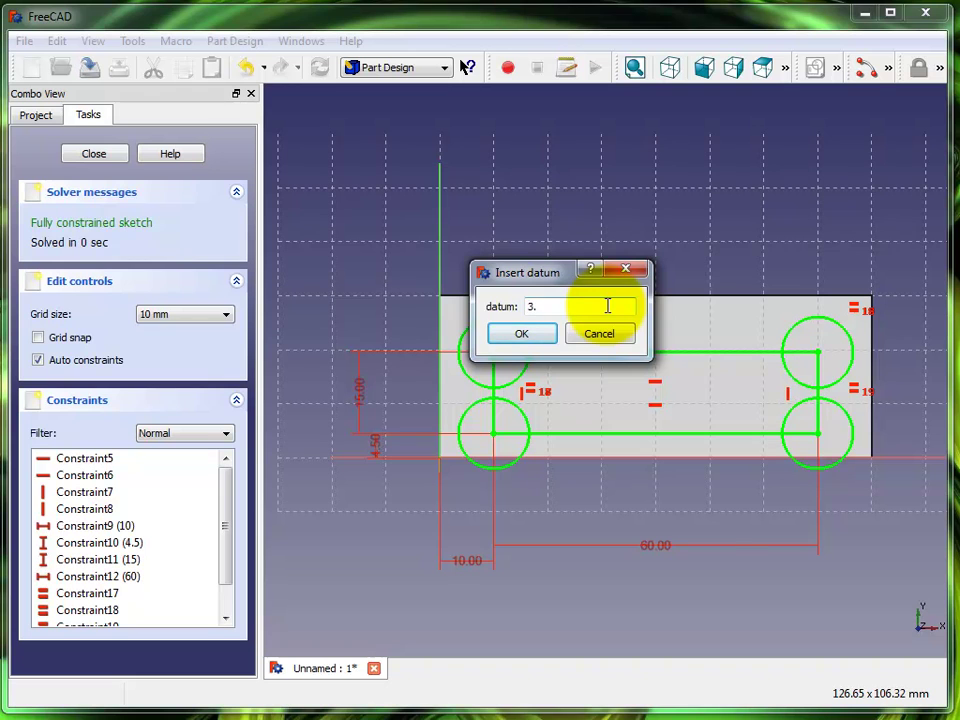
text(3.5)
key(Return)
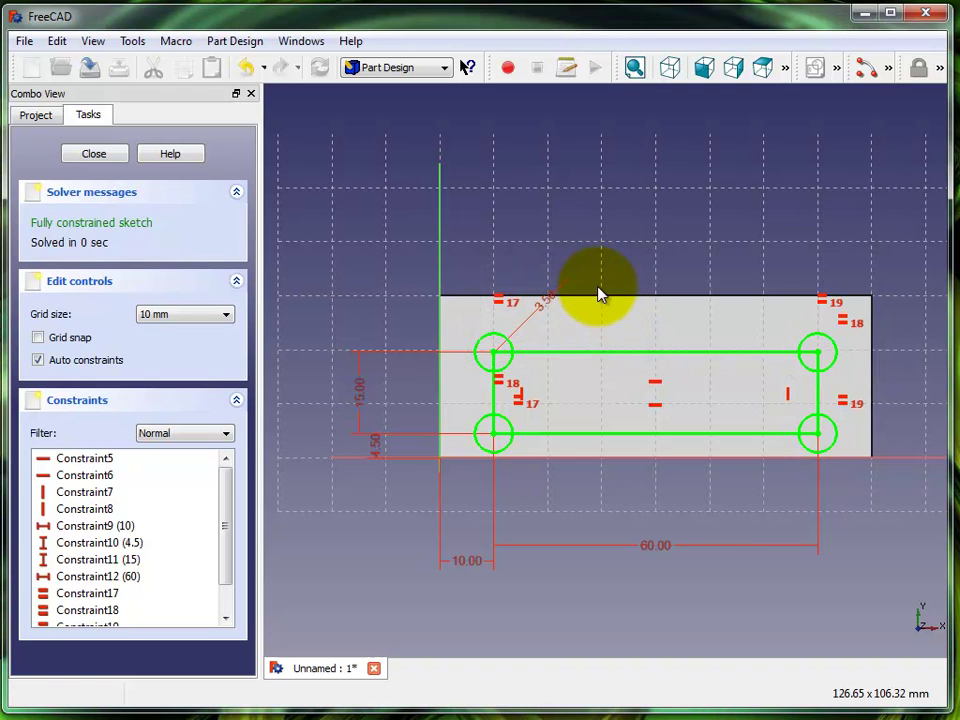
double_click(548, 311)
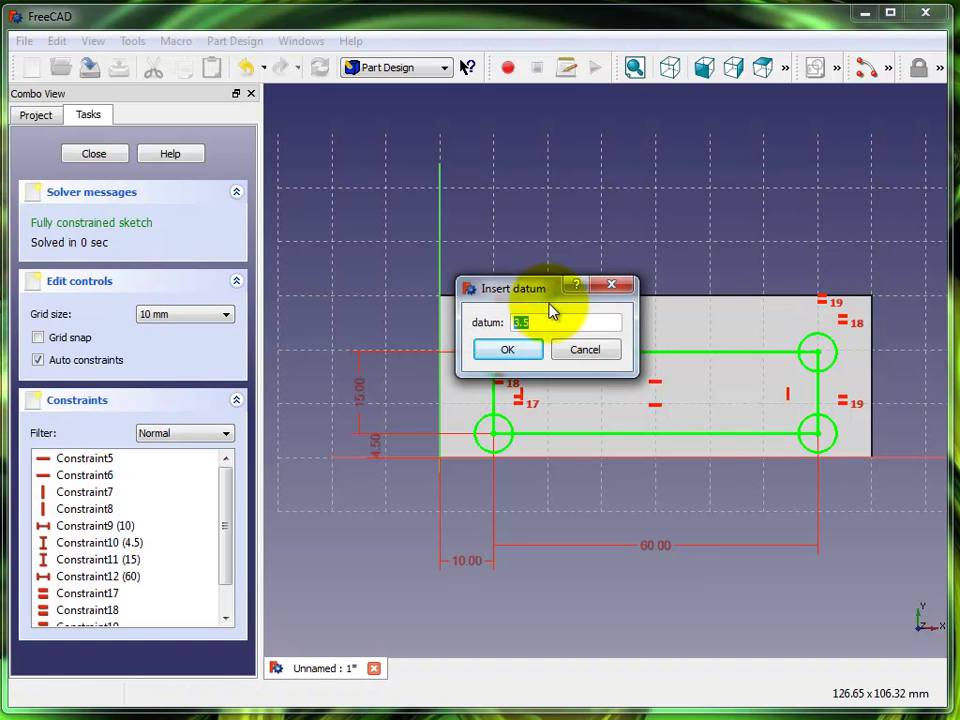
key(Return)
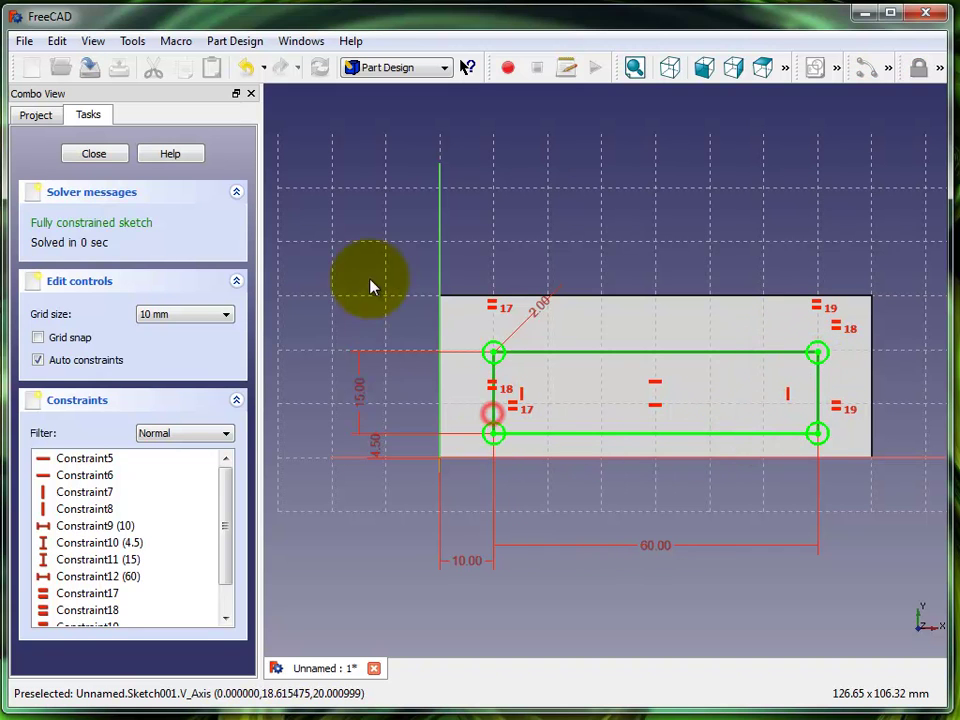
Convert the inner rectangle's lines to construction geometry
click(630, 434)
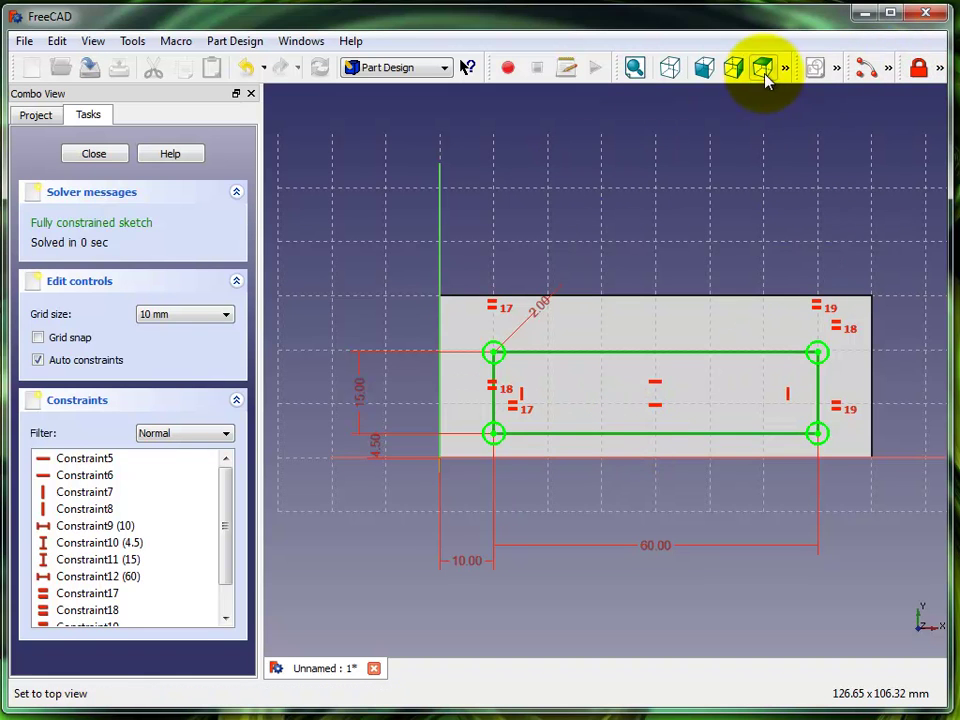
click(837, 72)
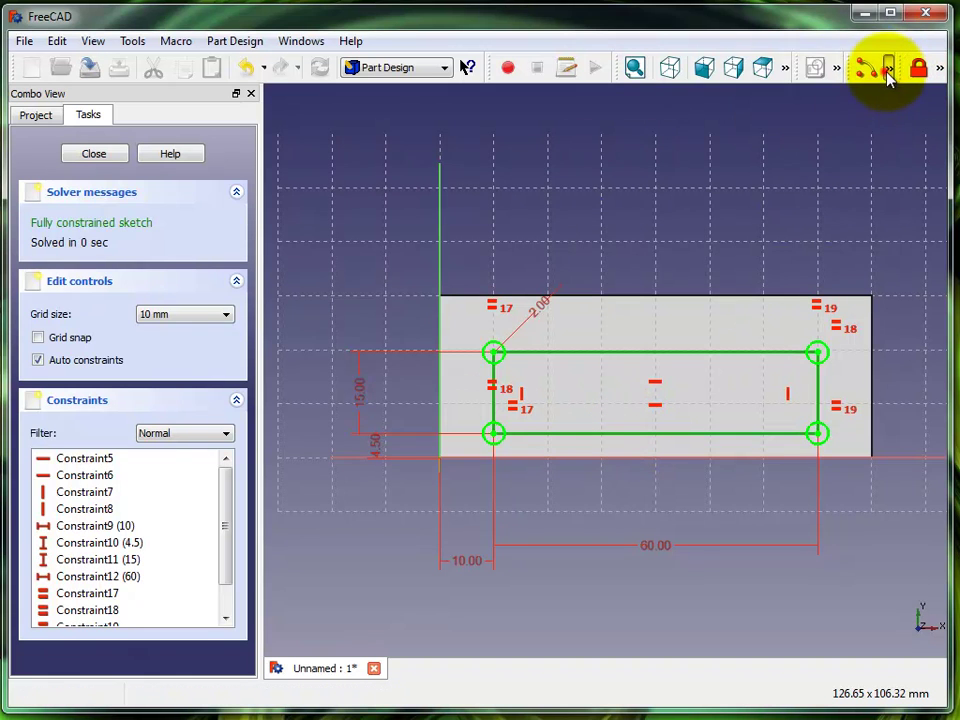
click(888, 72)
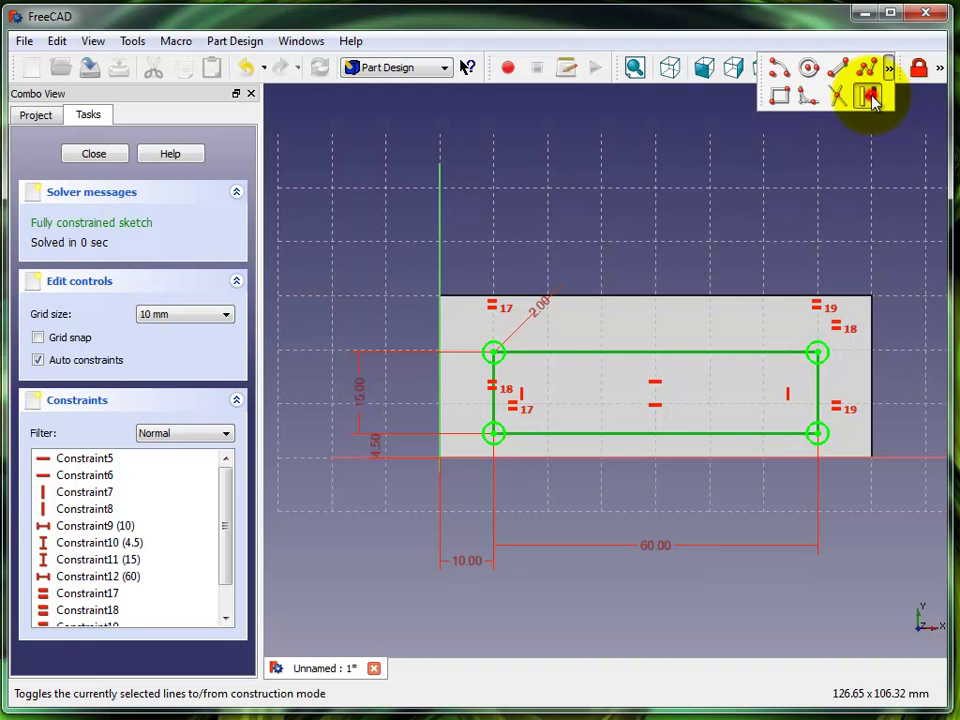
click(870, 97)
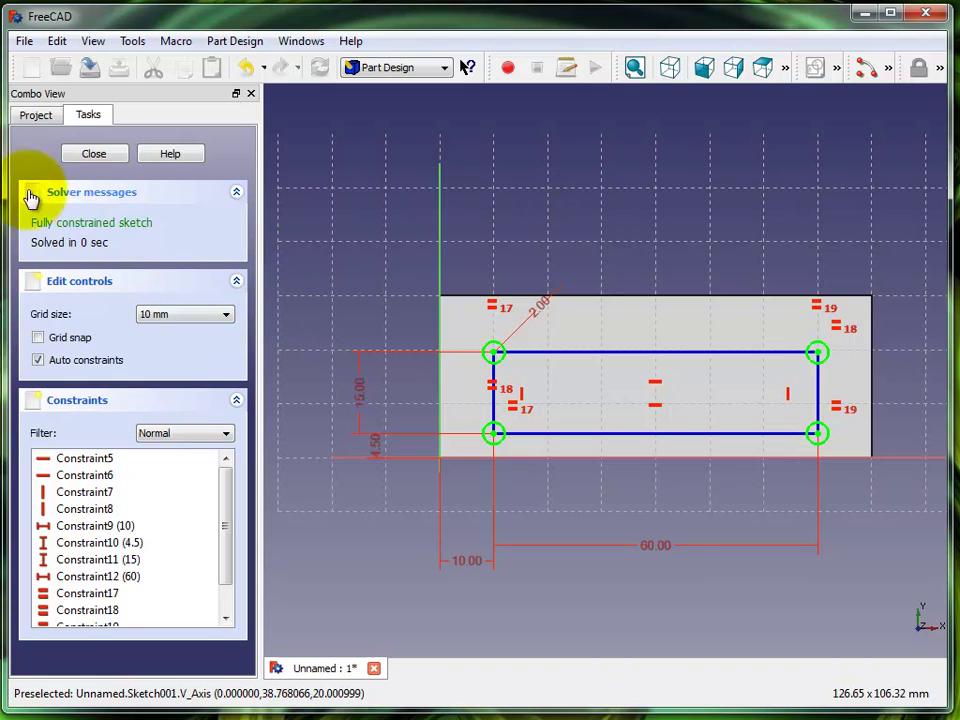
Close the sketch and start a Pocket from the four circles, increasing its depth
click(103, 155)
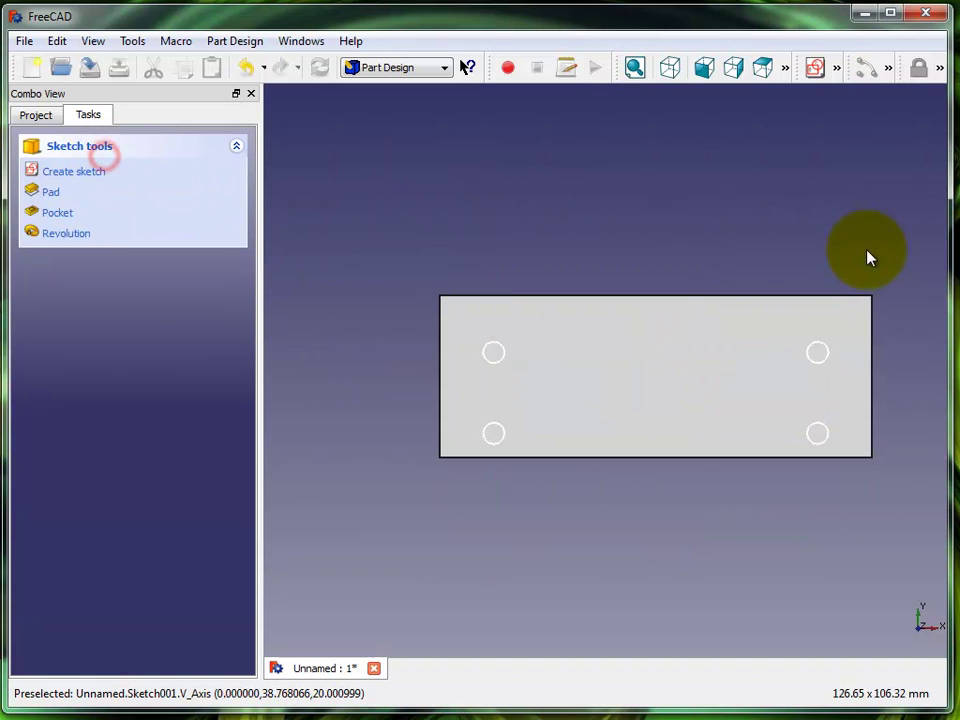
click(63, 219)
middle_drag(446, 261, 812, 529)
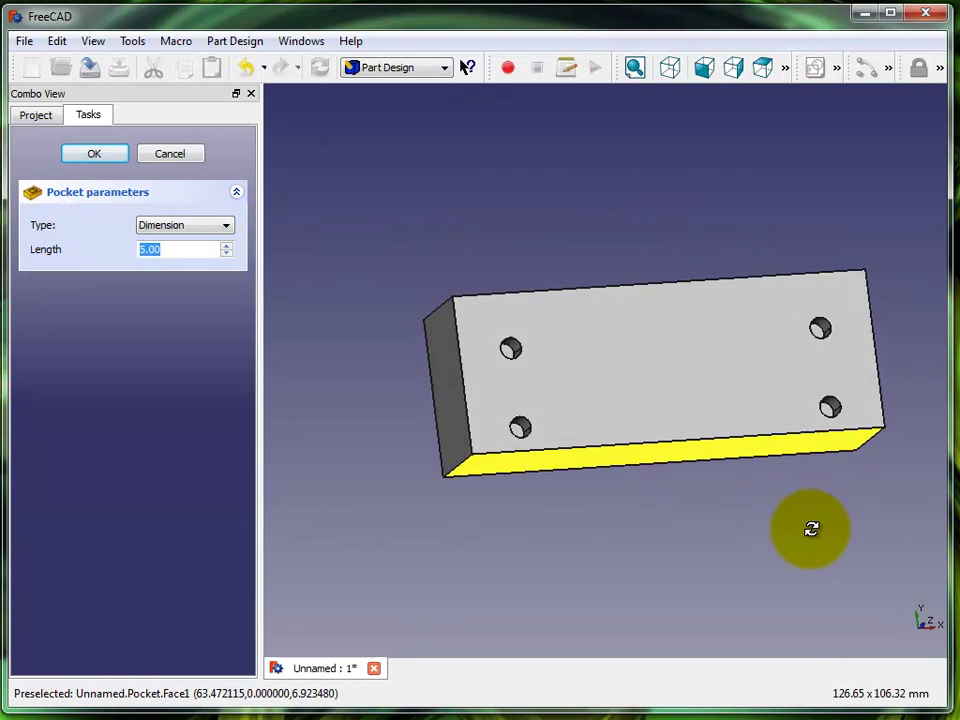
click(225, 245)
click(225, 245)
click(225, 245)
click(225, 245)
click(225, 245)
click(225, 245)
click(225, 246)
click(225, 246)
click(225, 246)
click(225, 246)
click(225, 246)
click(225, 246)
click(225, 246)
middle_drag(675, 360, 480, 489)
Set the pocket length to 24 mm so the holes go through, and accept it
click(228, 254)
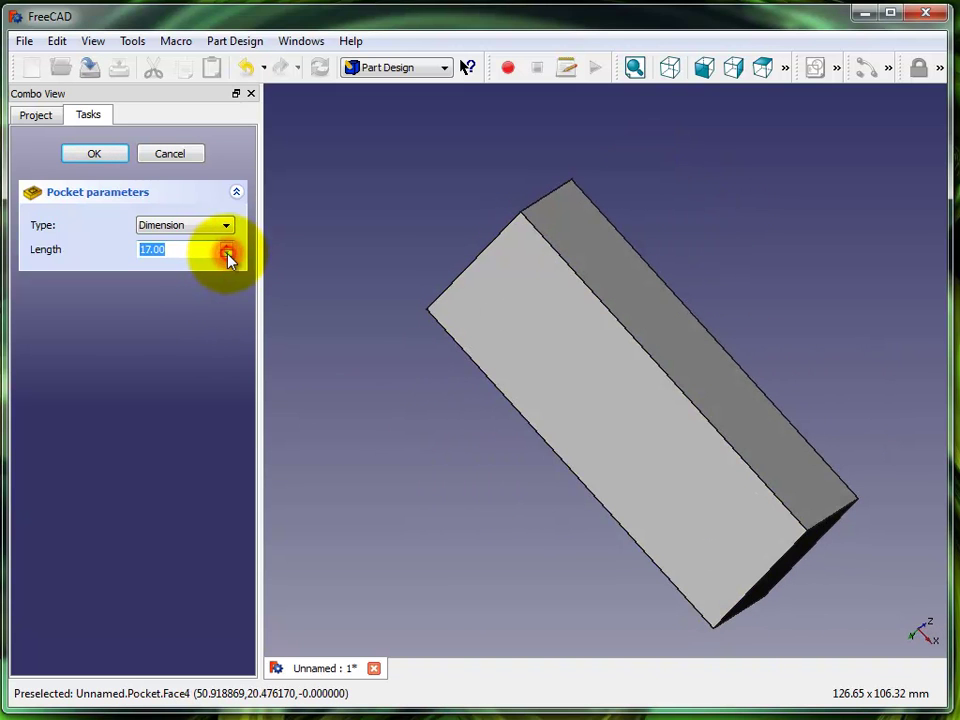
click(231, 246)
click(231, 246)
click(231, 246)
click(231, 246)
middle_drag(645, 321, 692, 456)
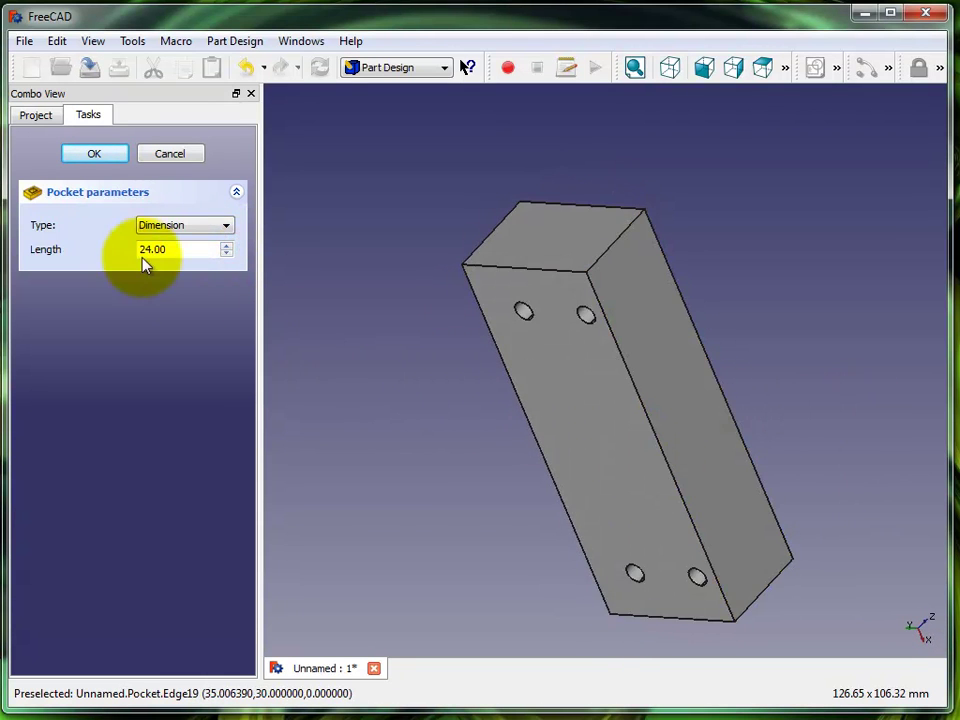
click(92, 154)
middle_drag(300, 225, 700, 305)
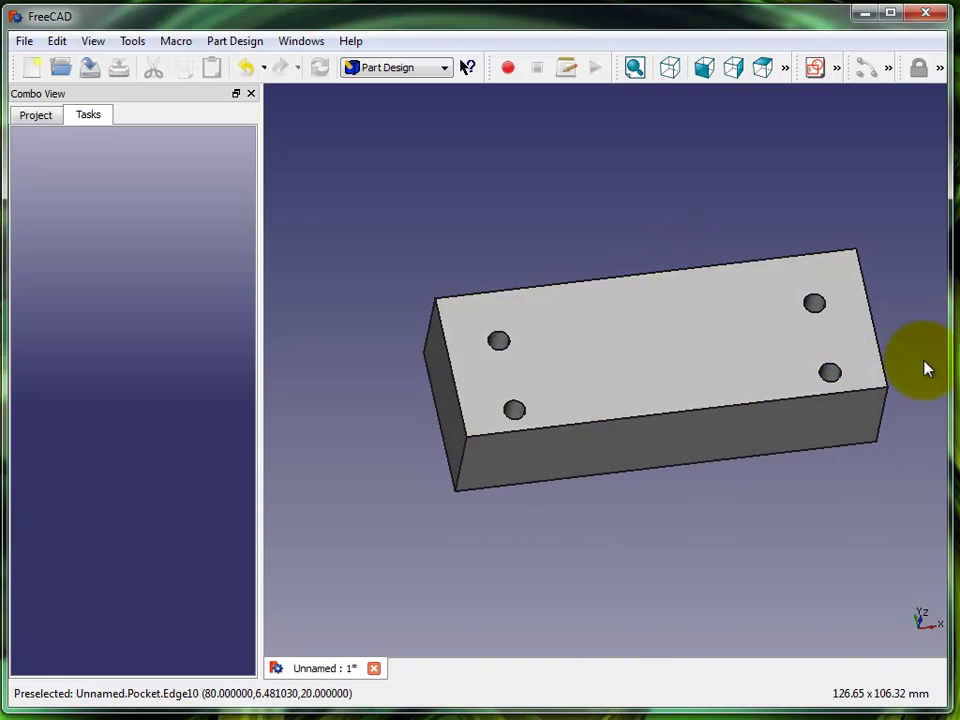